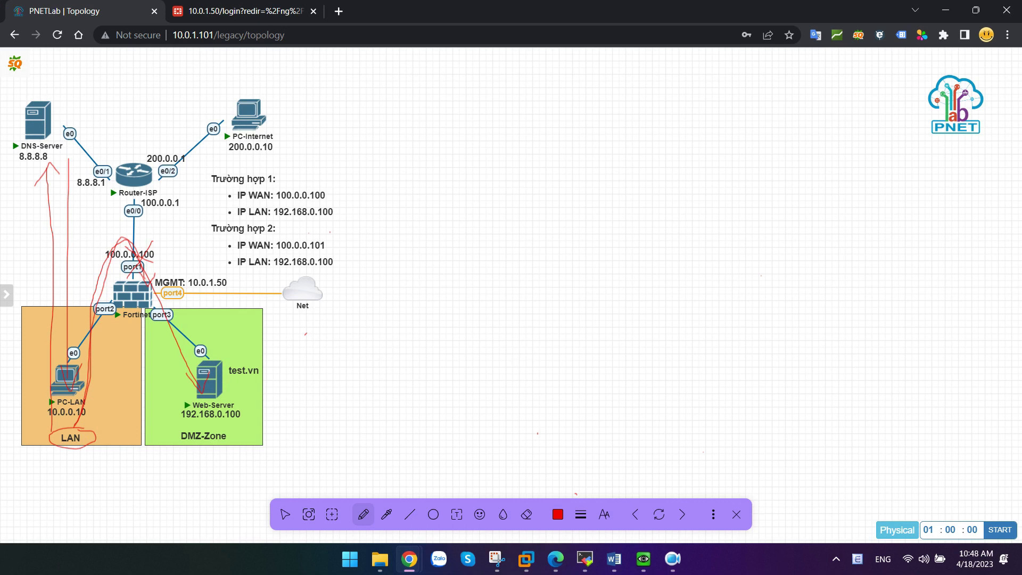
Erase the red pen marks covering the network topology and return to the annotation pen.
key("alt+Tab")
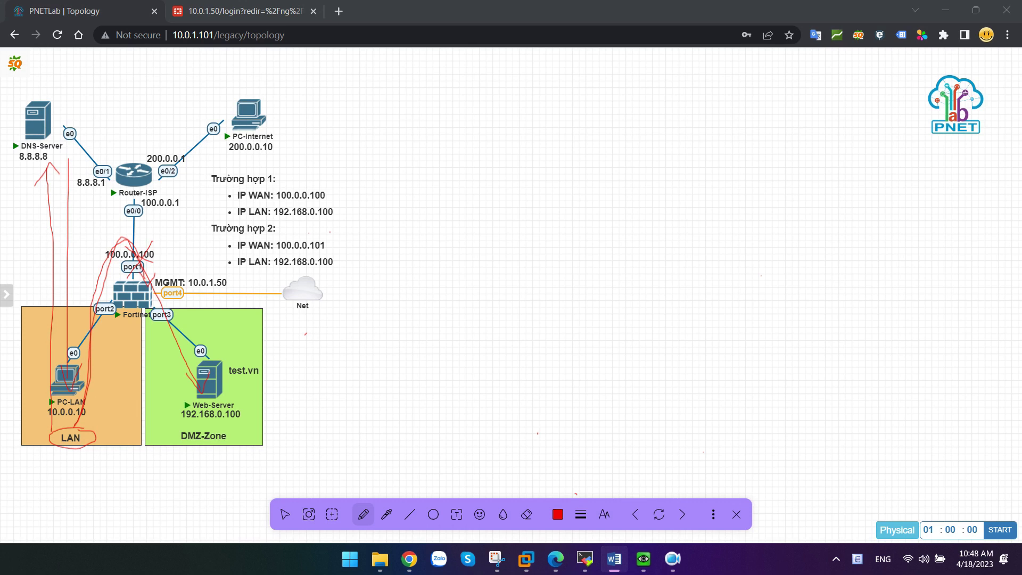
left_click(526, 514)
left_click(96, 419)
left_click_drag(96, 419, 75, 175)
left_click(580, 514)
left_click(364, 515)
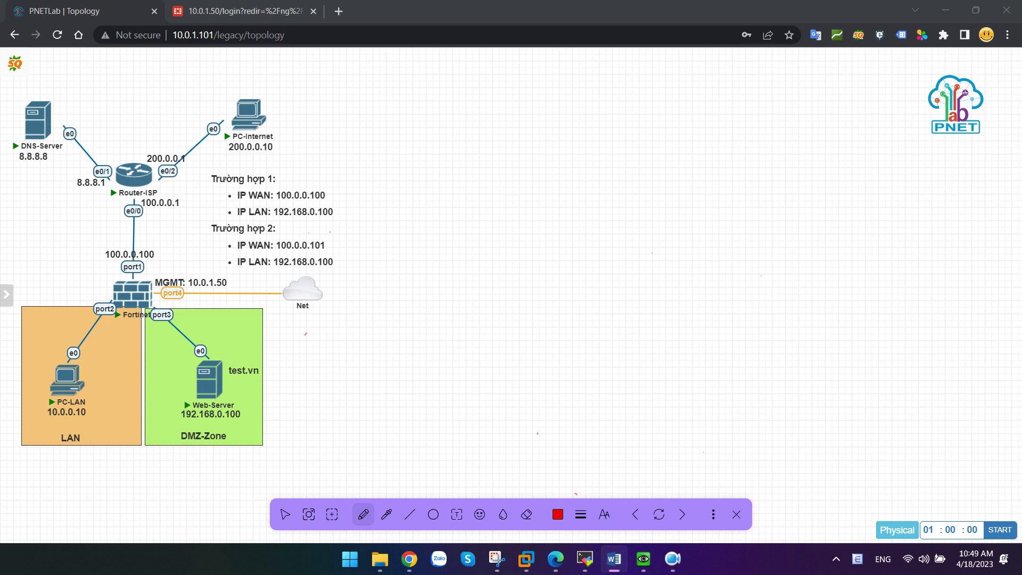
Circle the Trường hợp 1 addresses and the firewall's 100.0.0.100 port1 label in red on the topology.
left_click(289, 183)
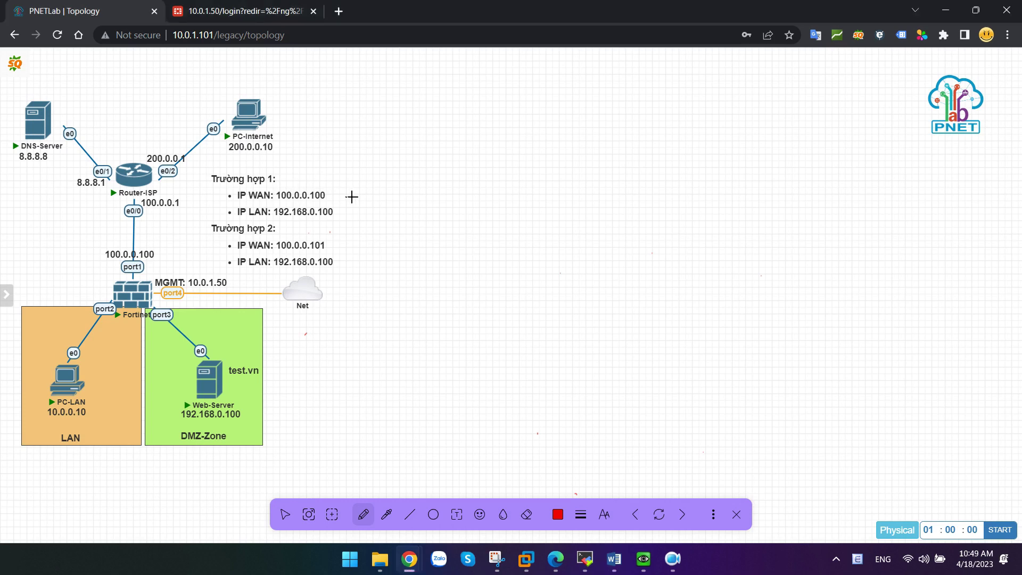
mouse_move(329, 175)
left_mouse_down()
mouse_move(191, 176)
mouse_move(388, 187)
mouse_move(331, 205)
mouse_move(334, 215)
left_mouse_up()
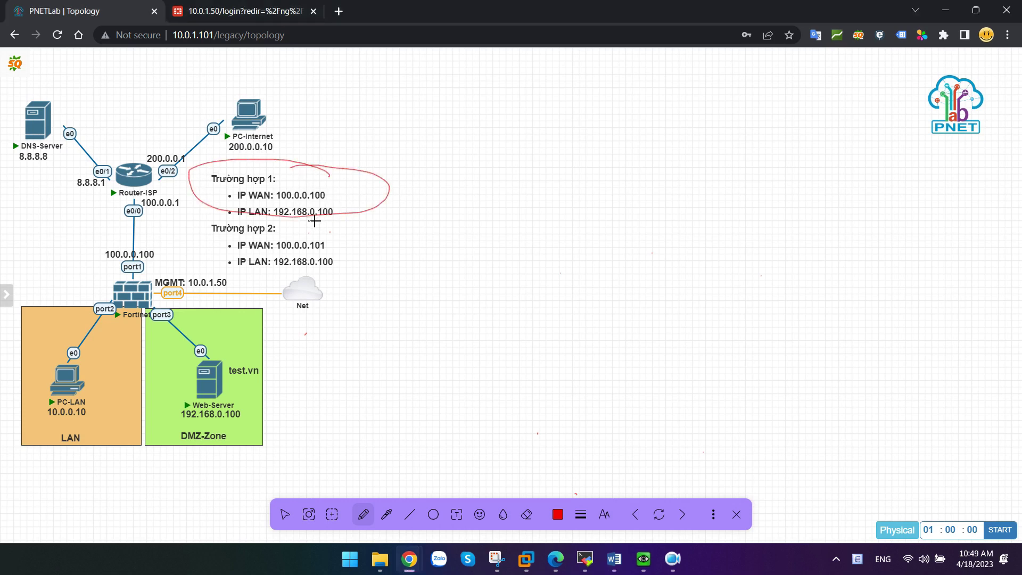
left_click_drag(162, 259, 160, 254)
Check the IP address of the test.vn Host (A) record on the DNS-Server, then return to the topology.
mouse_move(643, 558)
left_click(804, 490)
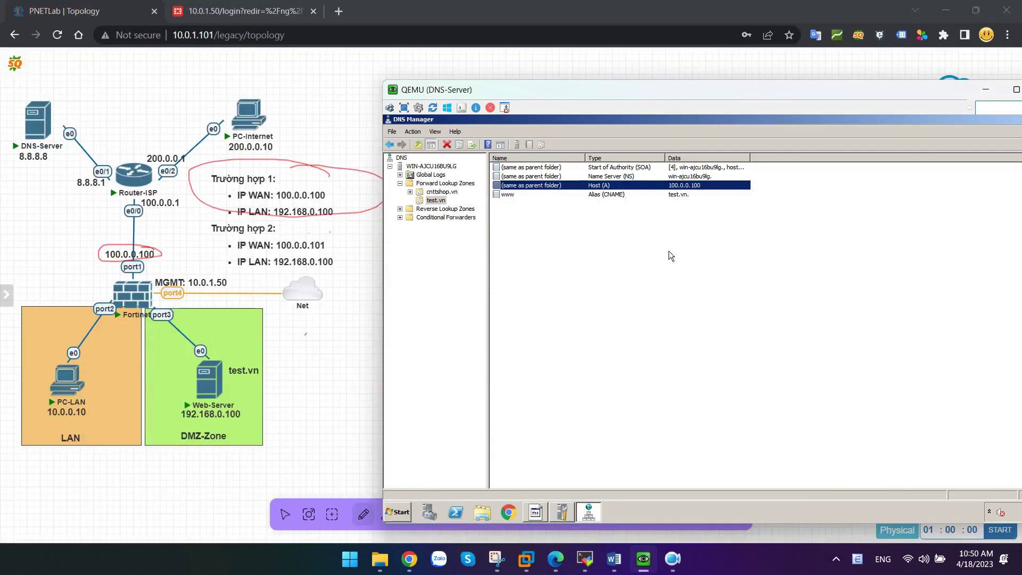
double_click(656, 190)
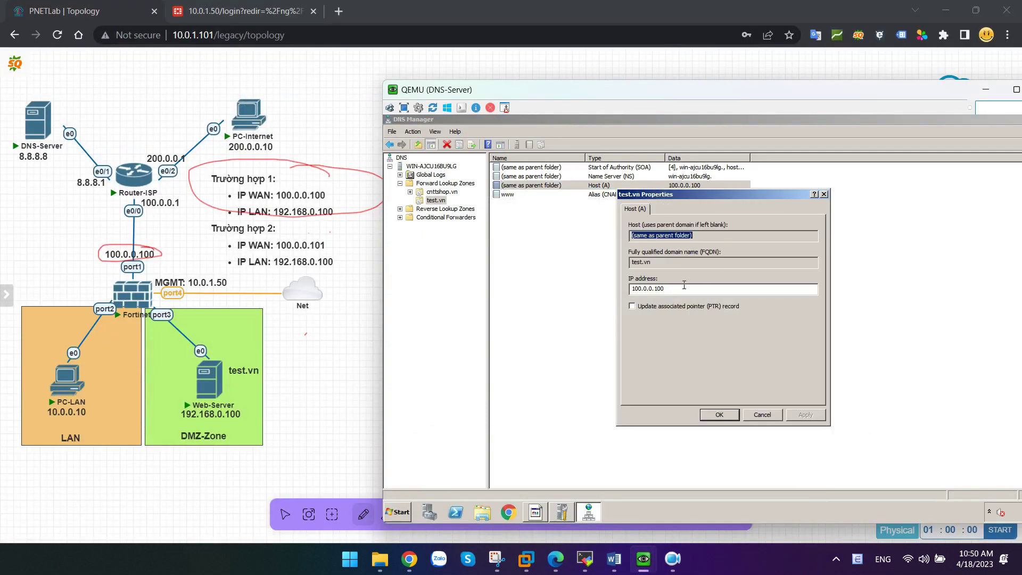
left_click_drag(684, 288, 611, 290)
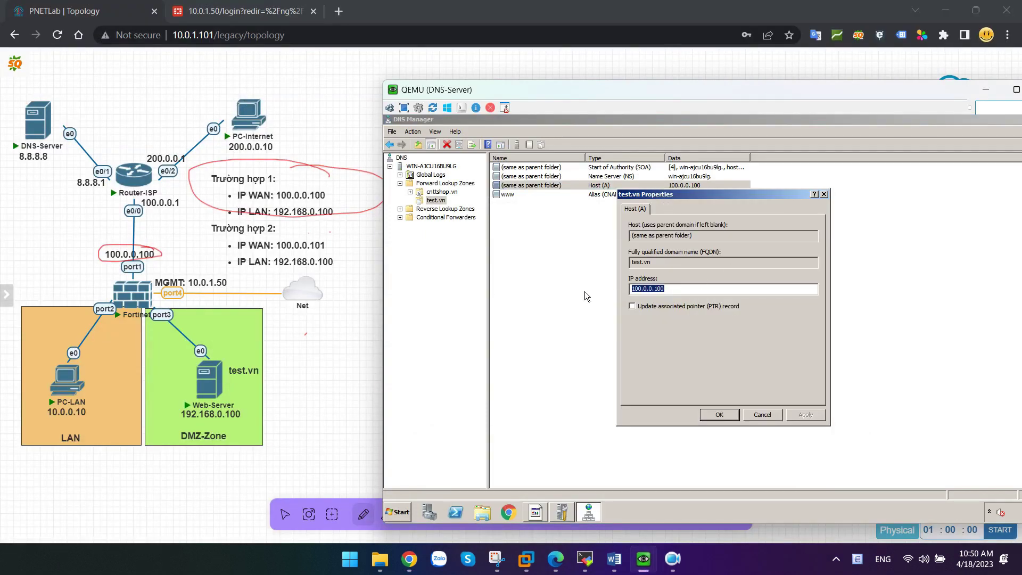
left_click(326, 340)
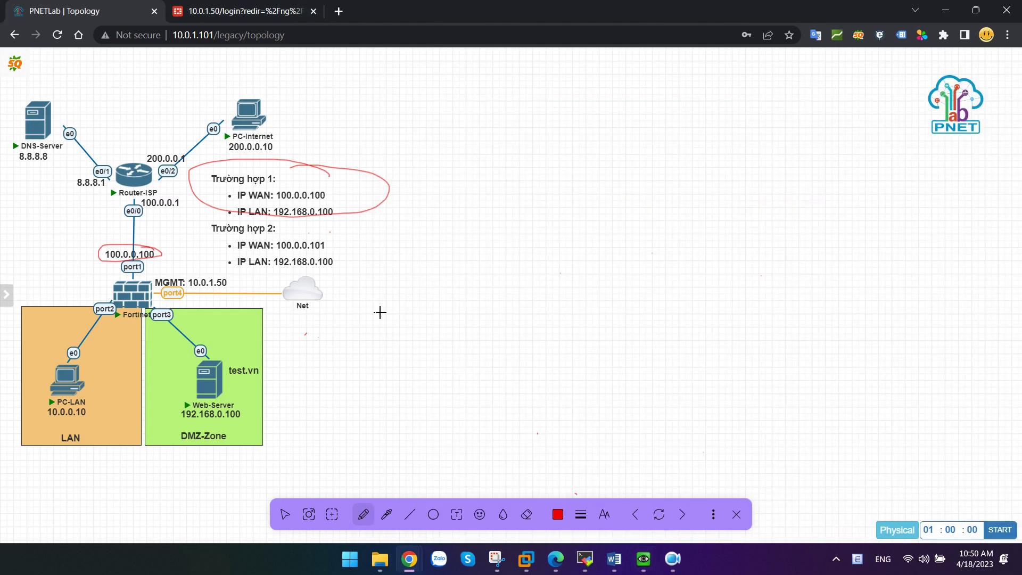
Log in to the FortiGate web interface at 10.0.1.50 with the saved username and password.
left_click(244, 12)
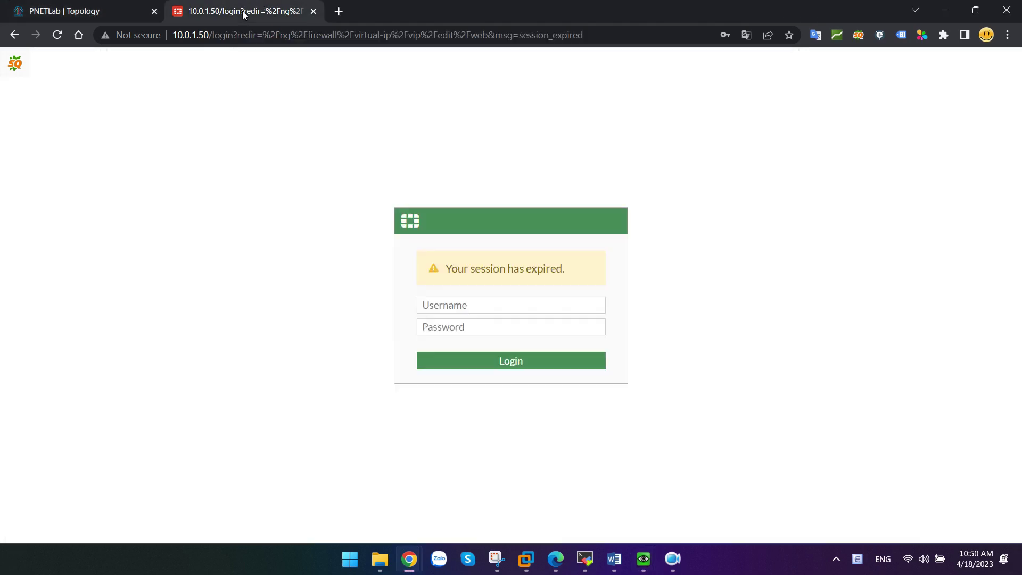
left_click(482, 305)
left_click(513, 347)
left_click(467, 365)
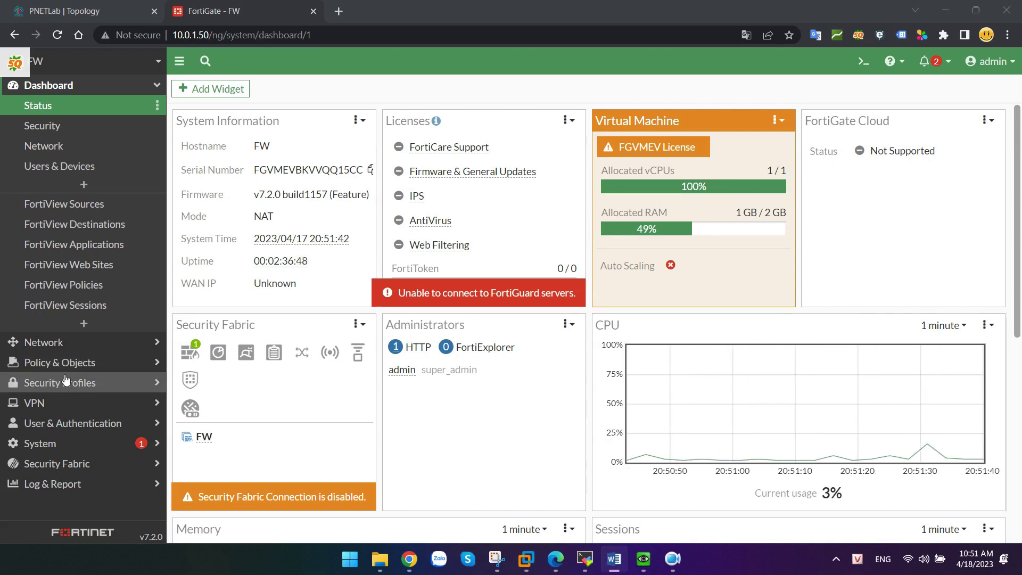
Start a new virtual IP on the firewall and name it NAT-Web.
left_click(79, 362)
left_click(50, 268)
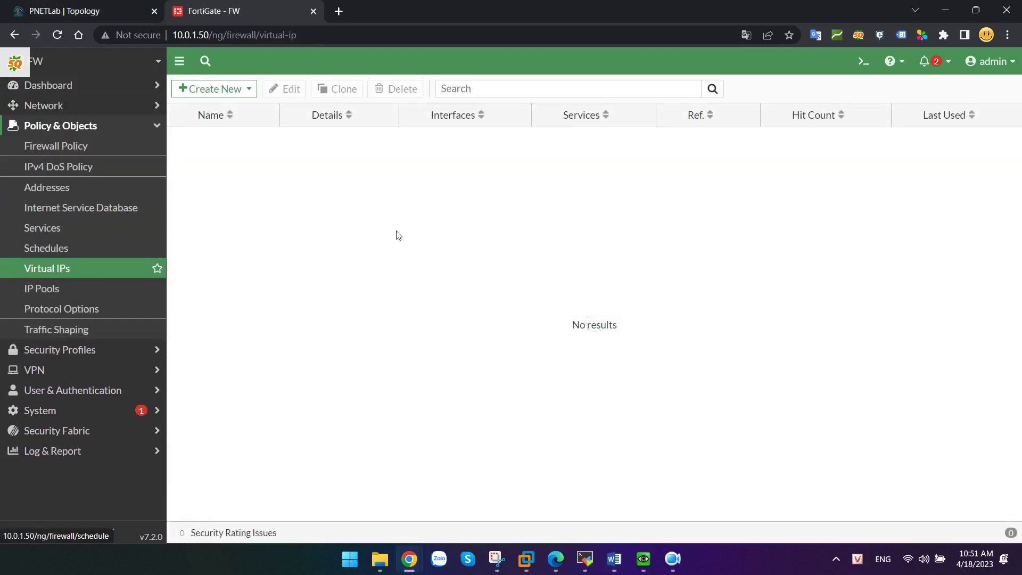
left_click(236, 92)
left_click(208, 107)
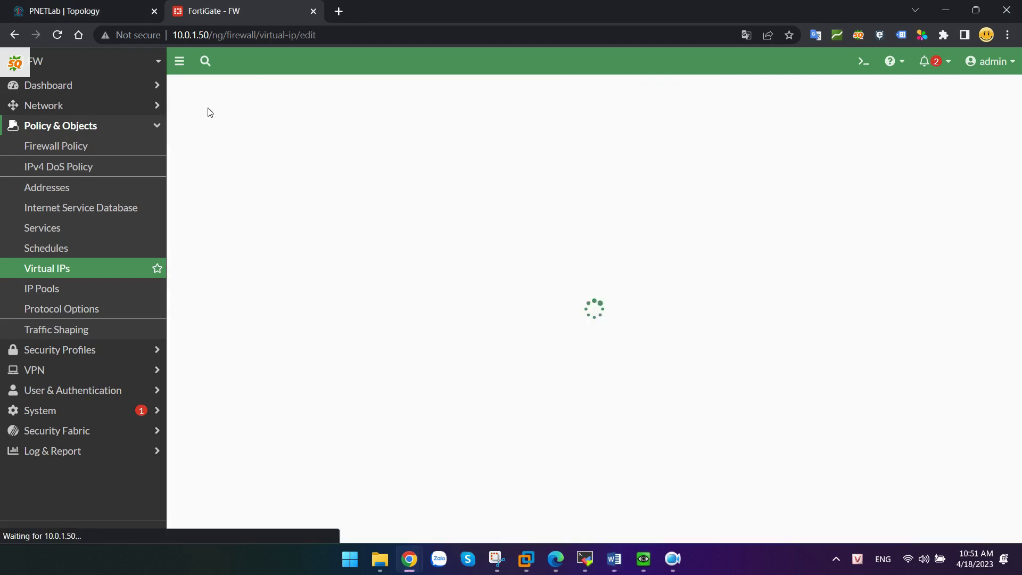
left_click(327, 140)
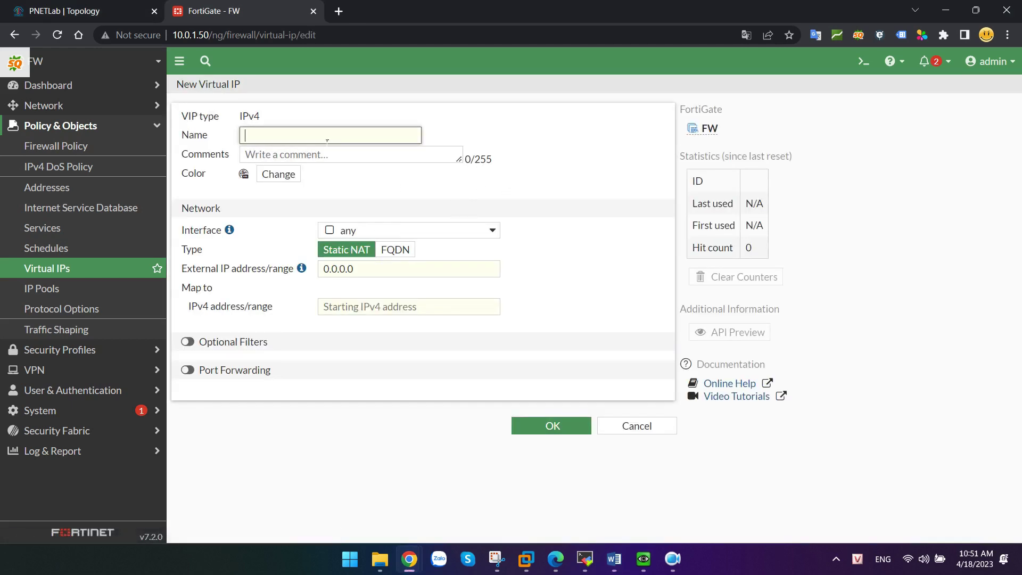
type("NAT-Web")
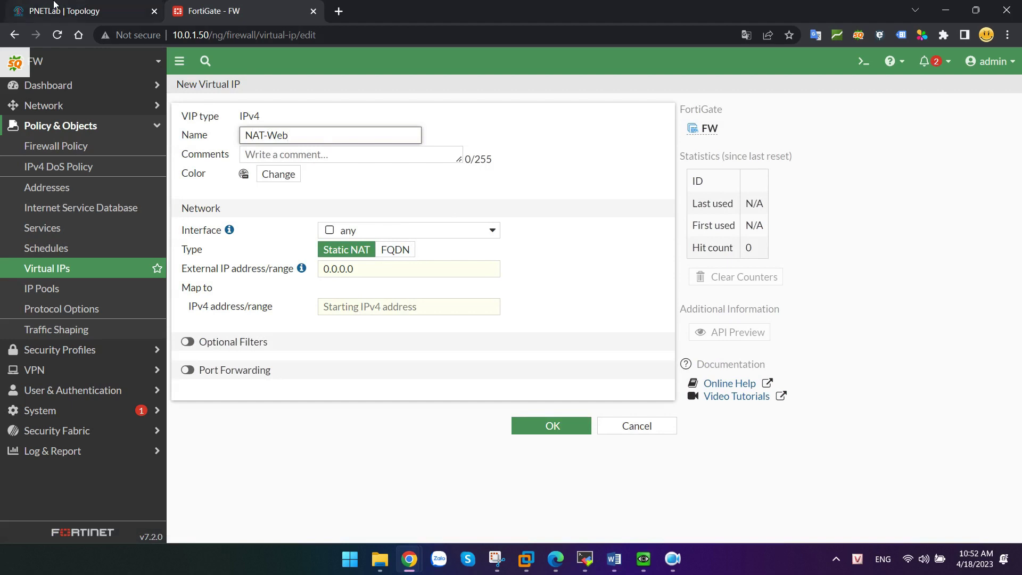
Circle the Trường hợp 1 WAN address on the PNETLab topology and return to the new virtual IP form.
key("ctrl+1")
left_click_drag(276, 200, 325, 200)
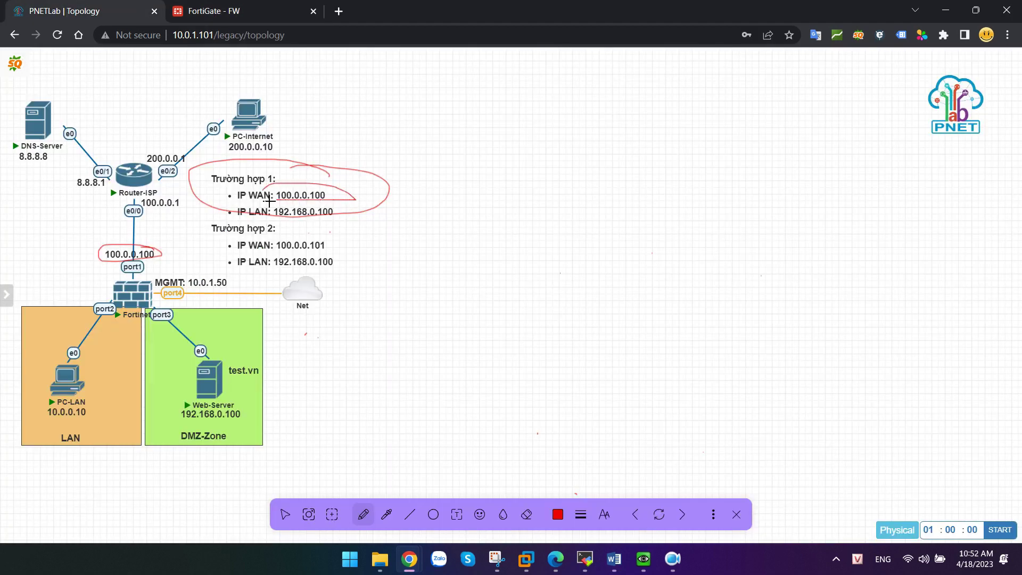
left_click(232, 7)
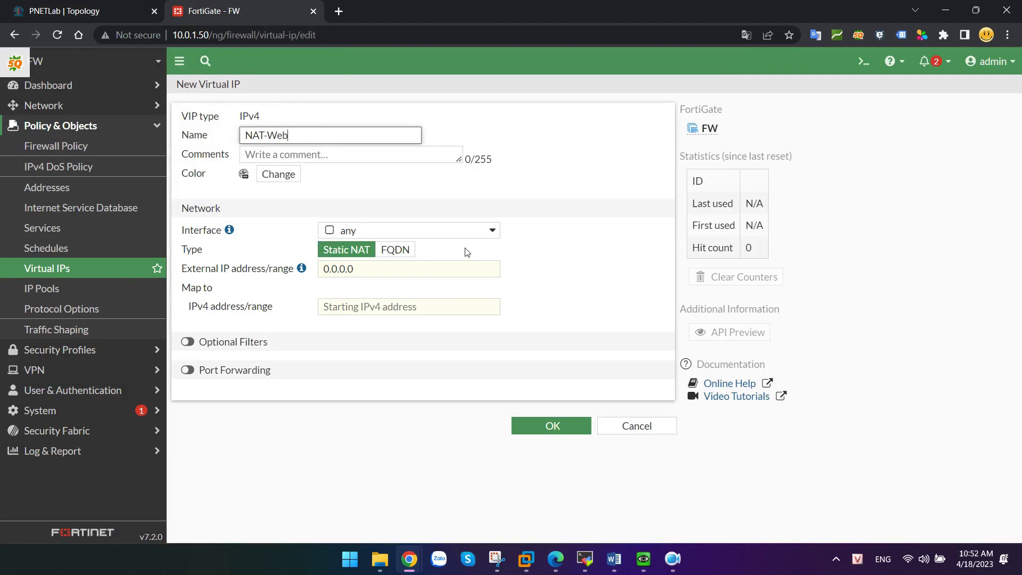
left_click(404, 230)
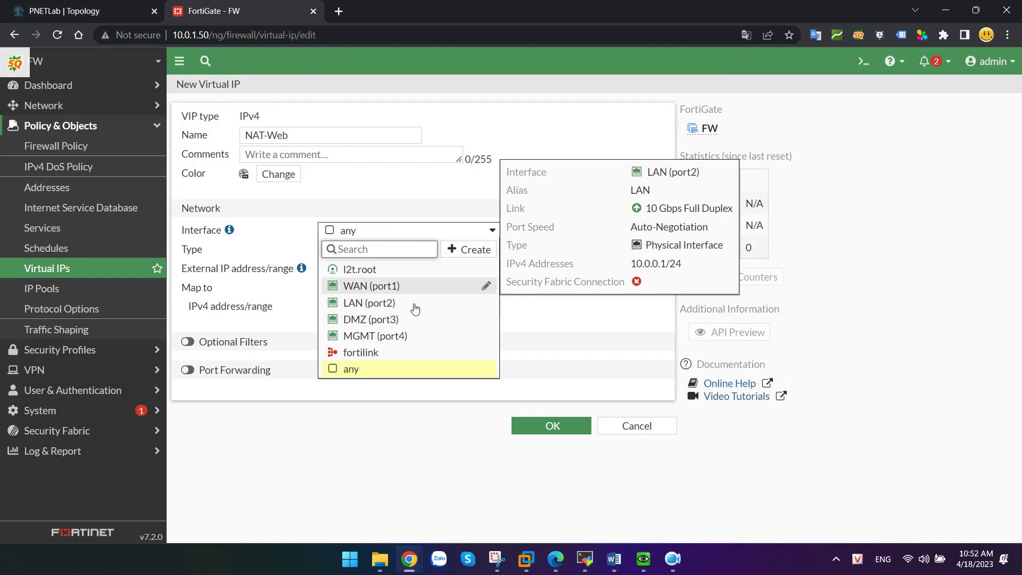
left_click(371, 286)
left_click(427, 234)
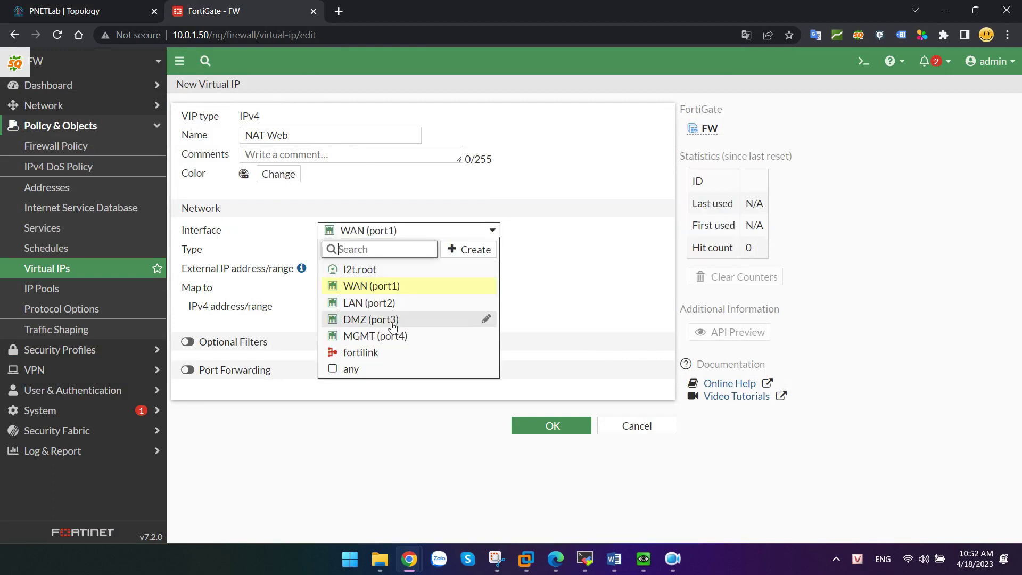
left_click(373, 370)
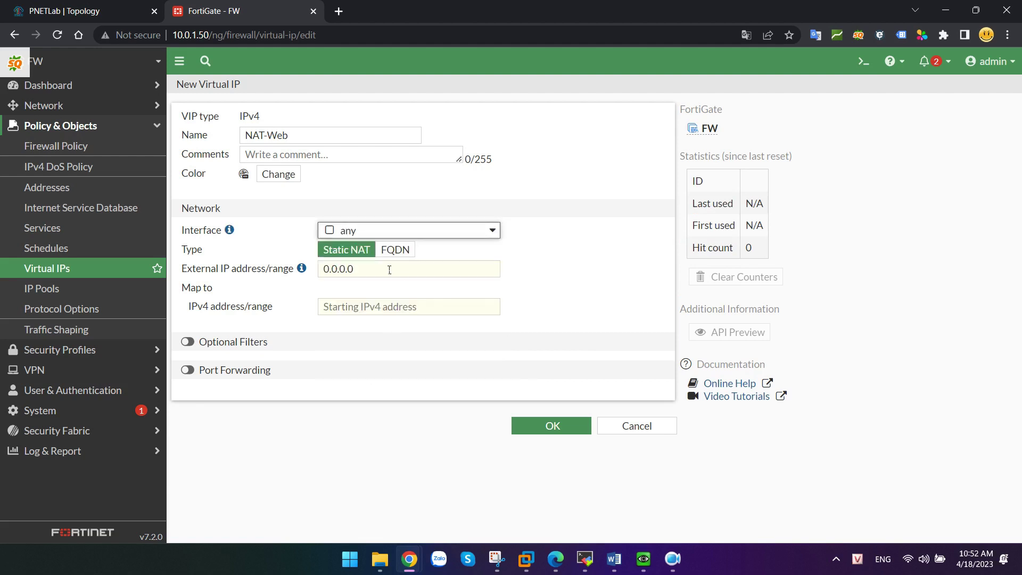
Set the virtual IP's external address to 100.0.0.100 and map it to the IPv4 address 192.168.0.100.
left_click_drag(355, 270, 316, 273)
type("100.0.0.100")
key("Tab")
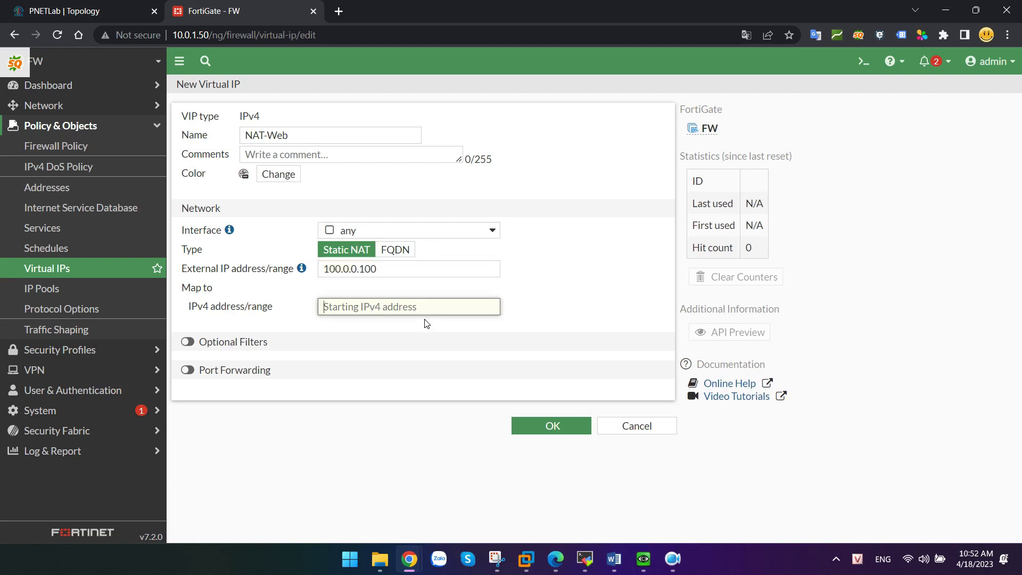
type("192.168.0.100")
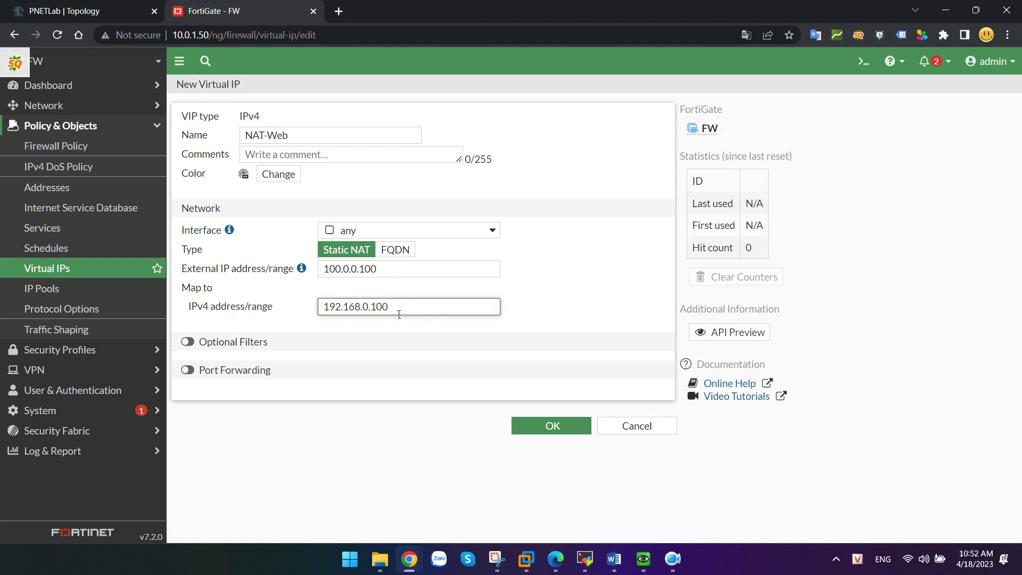
Enable TCP port forwarding from external service port 80 to IPv4 port 80 and save the virtual IP.
left_click(187, 370)
left_click(356, 435)
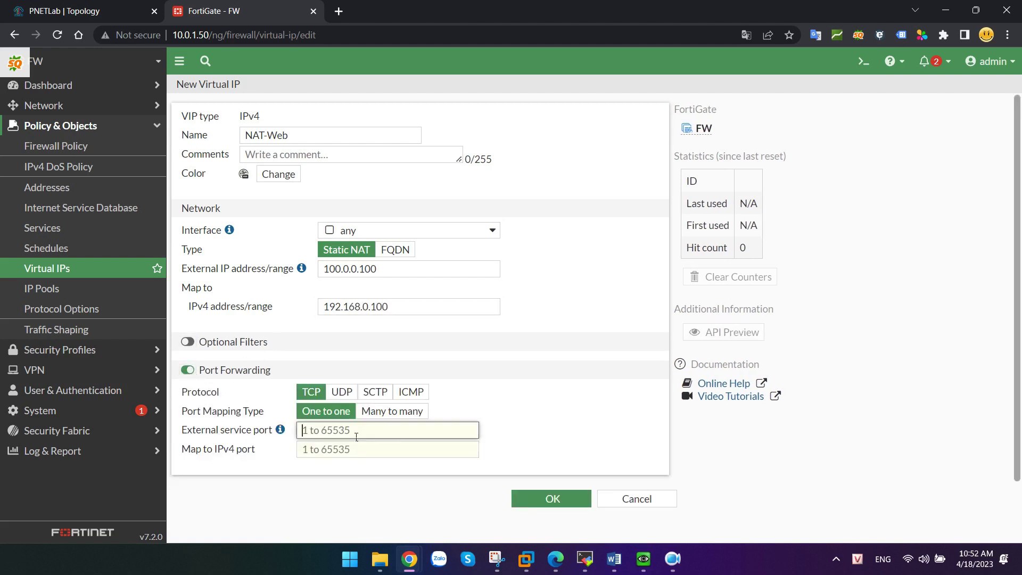
type("80")
key("Tab")
type("80")
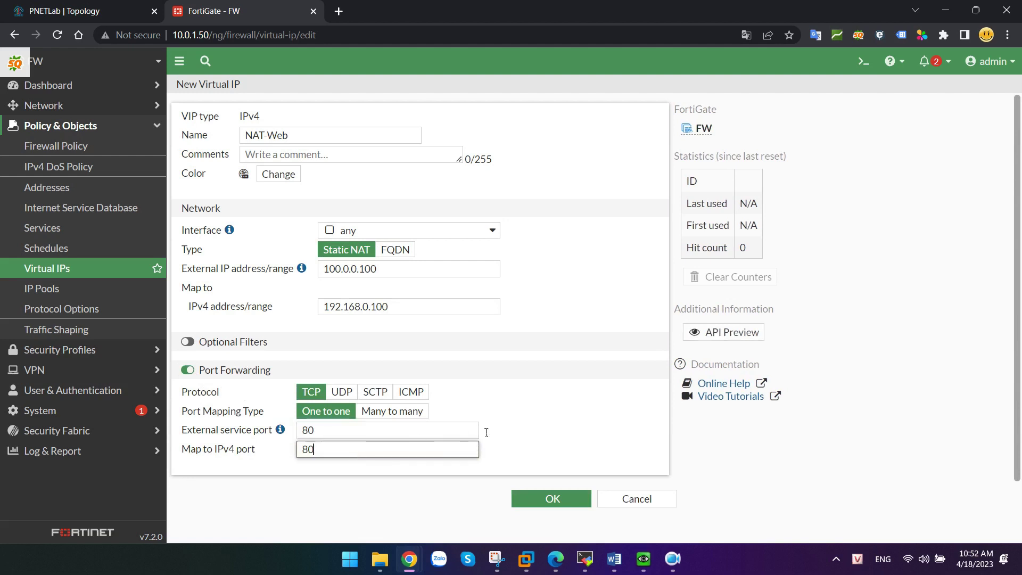
left_click(552, 499)
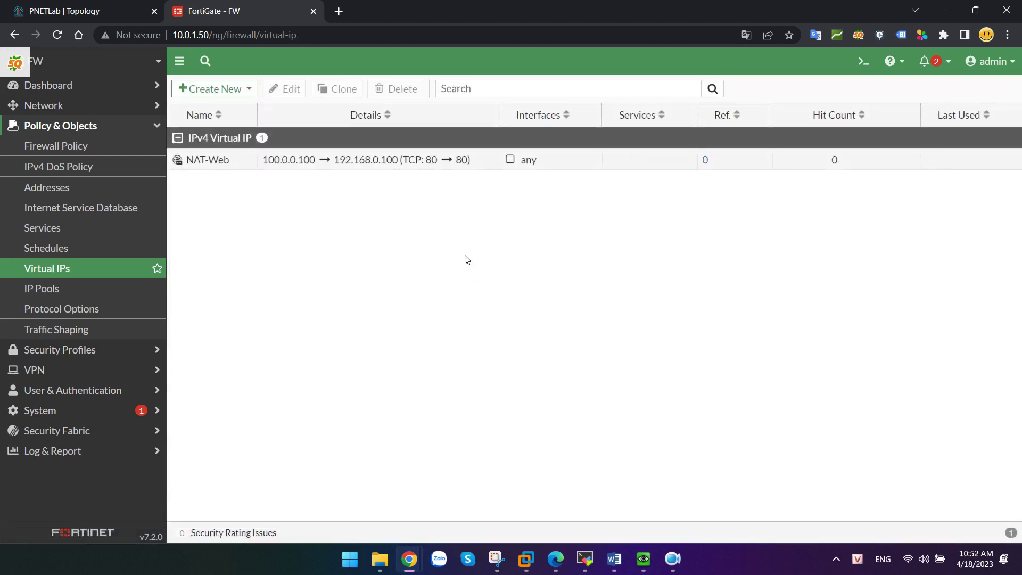
Start a new firewall policy and name it Policy-NAT-Web.
key("alt+Tab")
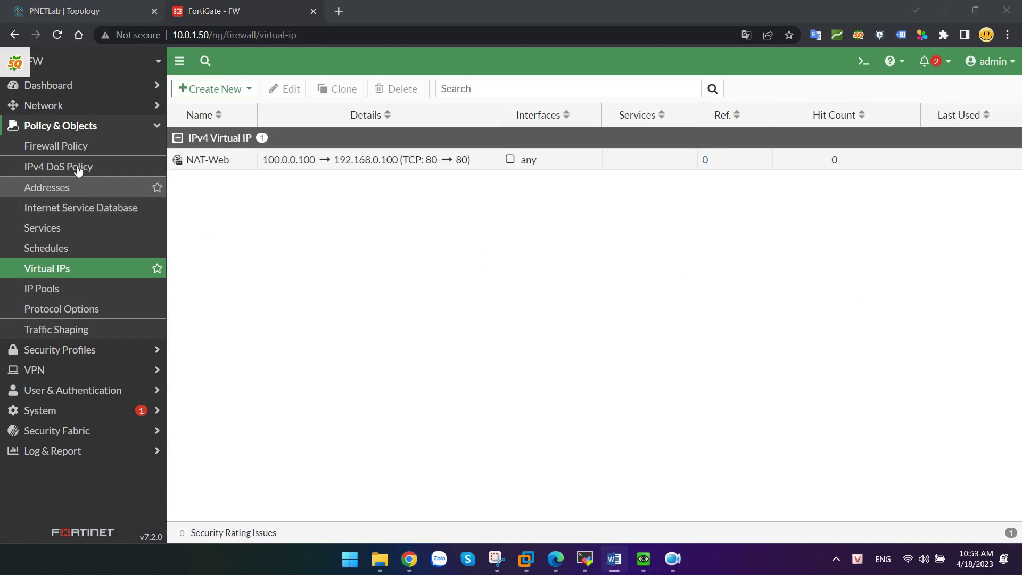
left_click(75, 148)
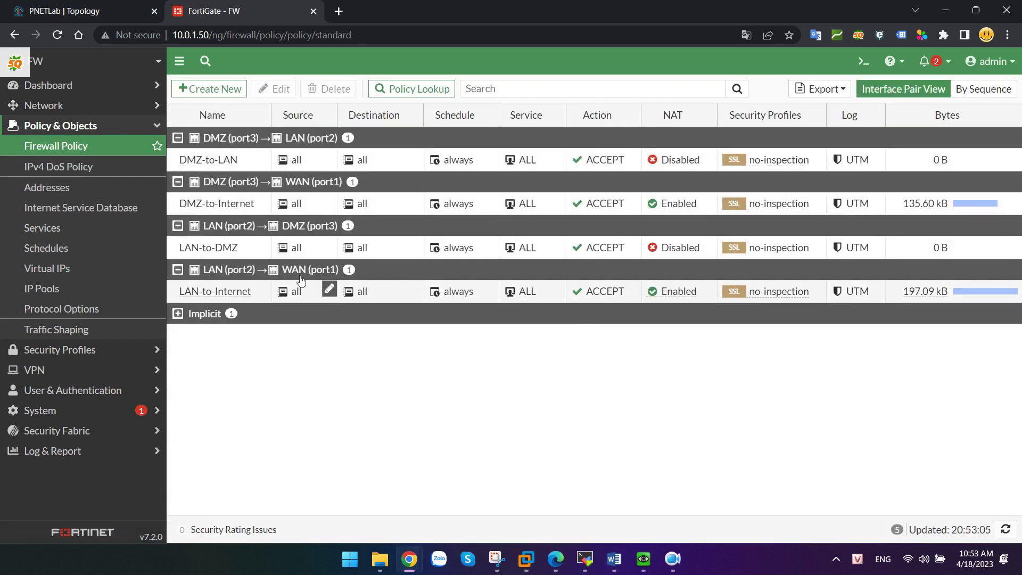
left_click(224, 90)
left_click(372, 127)
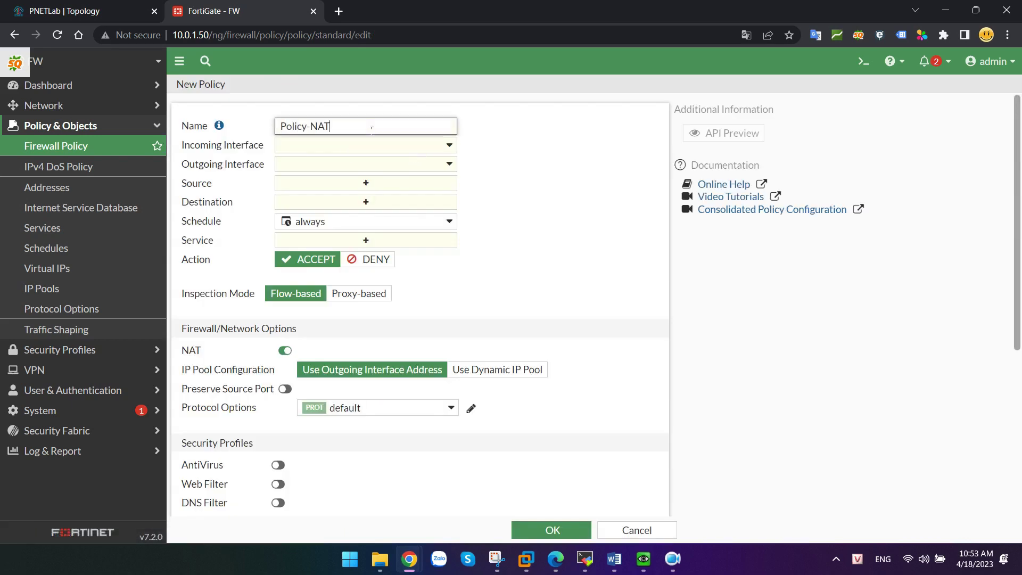
type("Policy-NAT-Web")
key("Tab")
Set the policy's incoming interface to WAN (port1) and its outgoing interface to DMZ (port3).
left_click(367, 146)
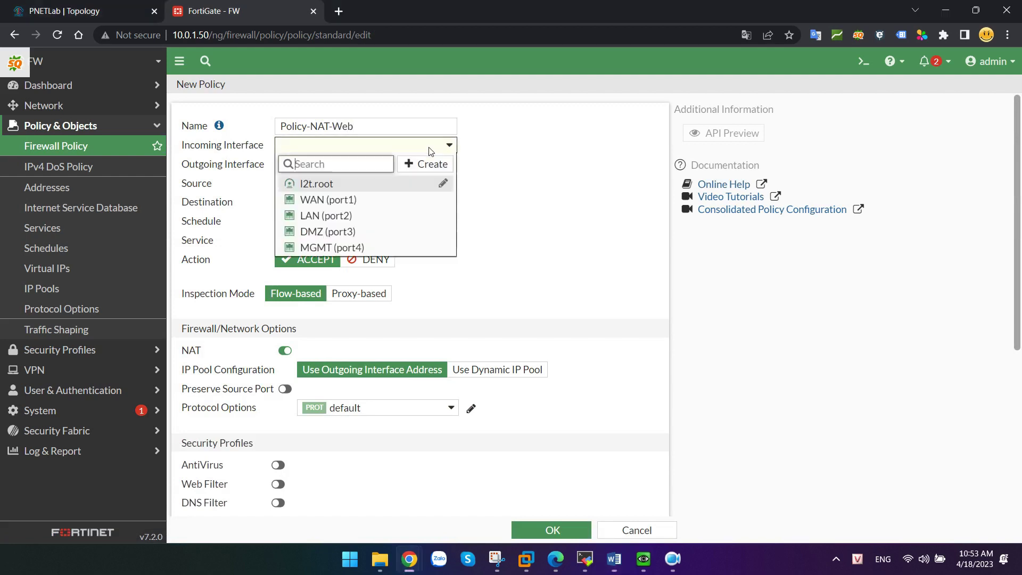
left_click(328, 199)
left_click(321, 169)
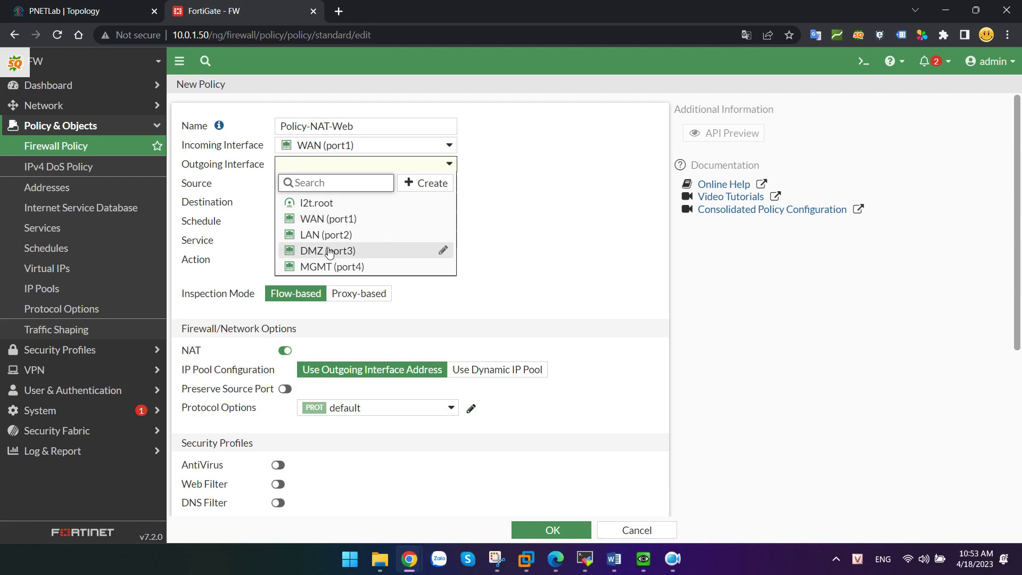
left_click(320, 250)
Set the policy's source to all and its destination to the NAT-Web virtual IP.
left_click(330, 182)
left_click(499, 190)
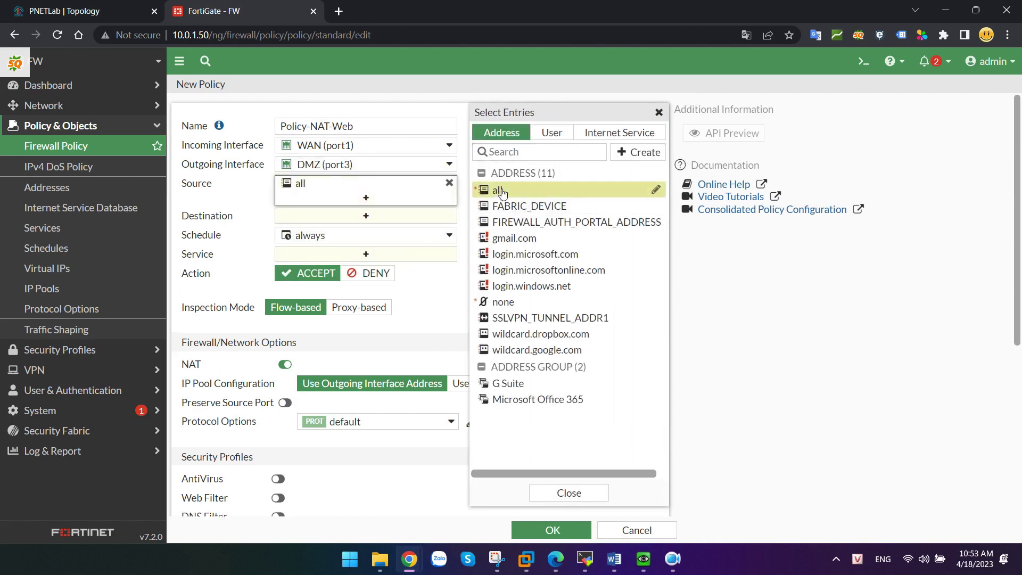
left_click(336, 207)
left_click(344, 221)
scroll(519, 437, "down", 1)
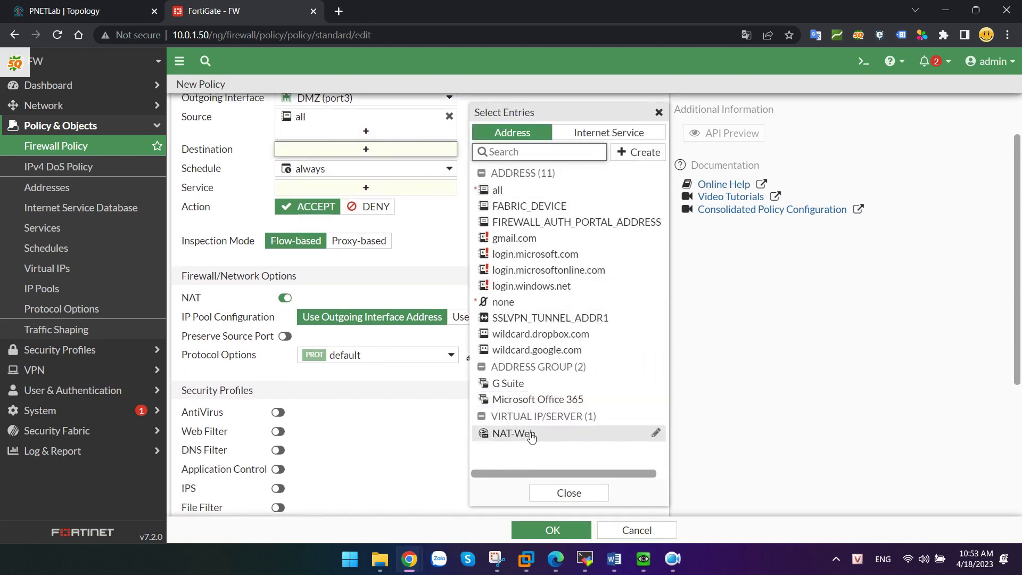
left_click(519, 434)
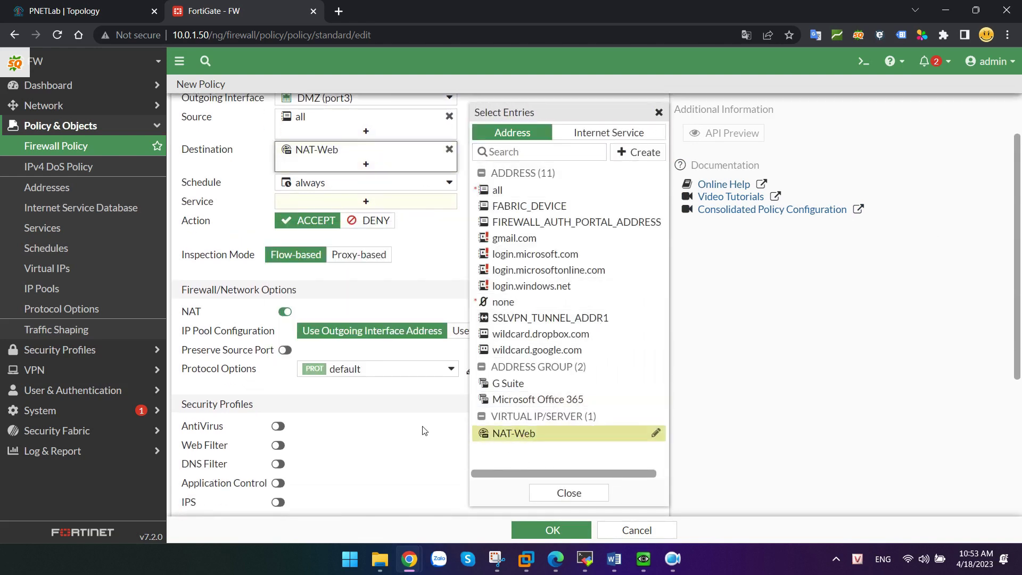
left_click(399, 345)
Add the HTTP and HTTPS services to the policy and turn off its NAT option.
left_click(362, 201)
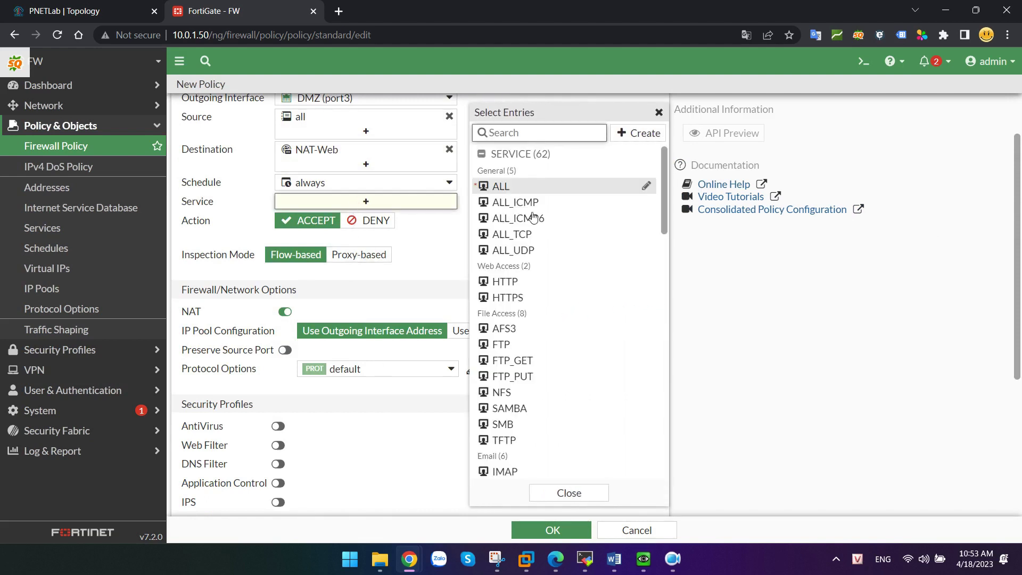
left_click(504, 281)
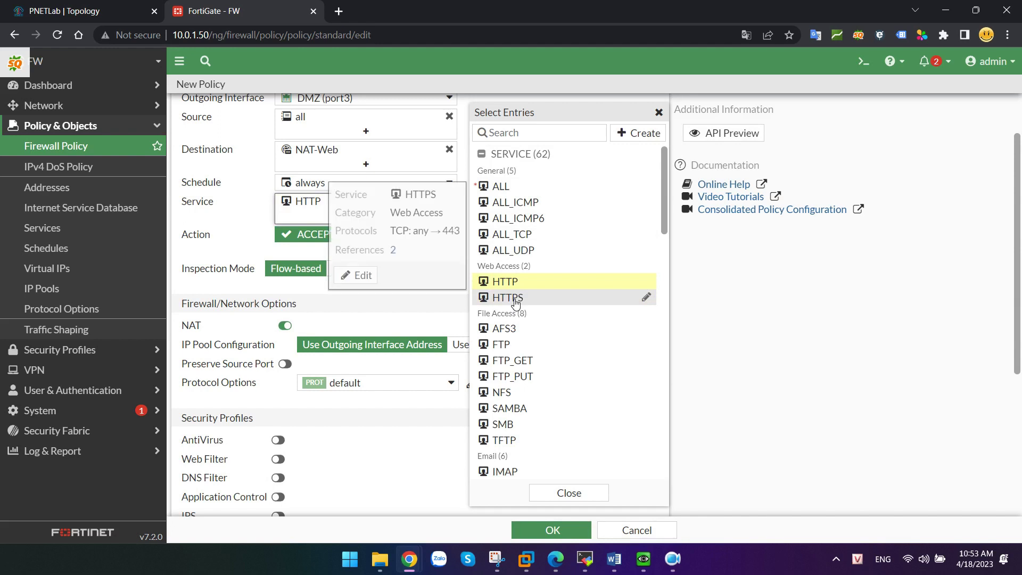
left_click(515, 298)
left_click(430, 290)
left_click(286, 406)
scroll(577, 358, "down", 2)
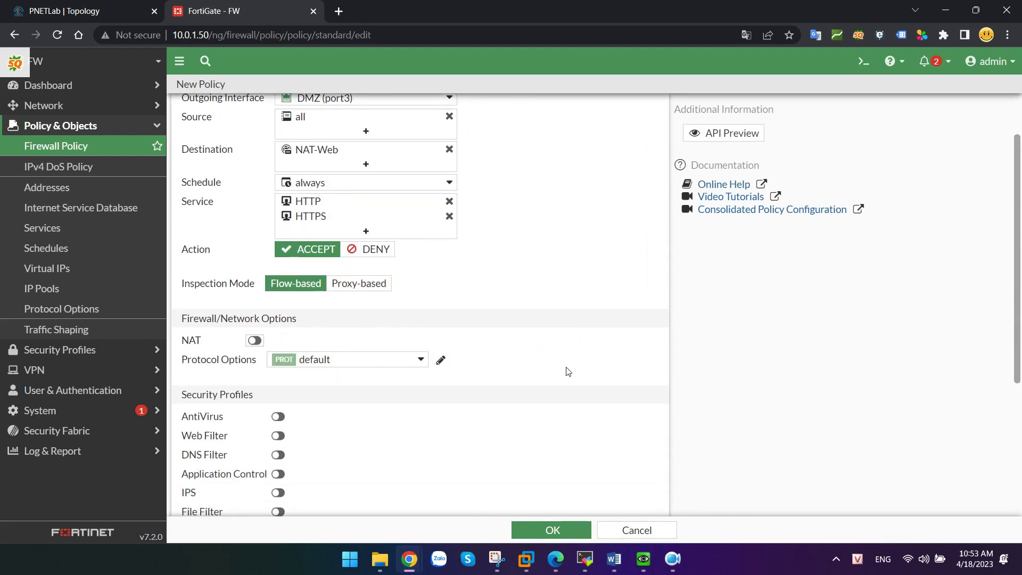
Save the new Policy-NAT-Web policy and select it in the policy list.
scroll(529, 364, "up", 1)
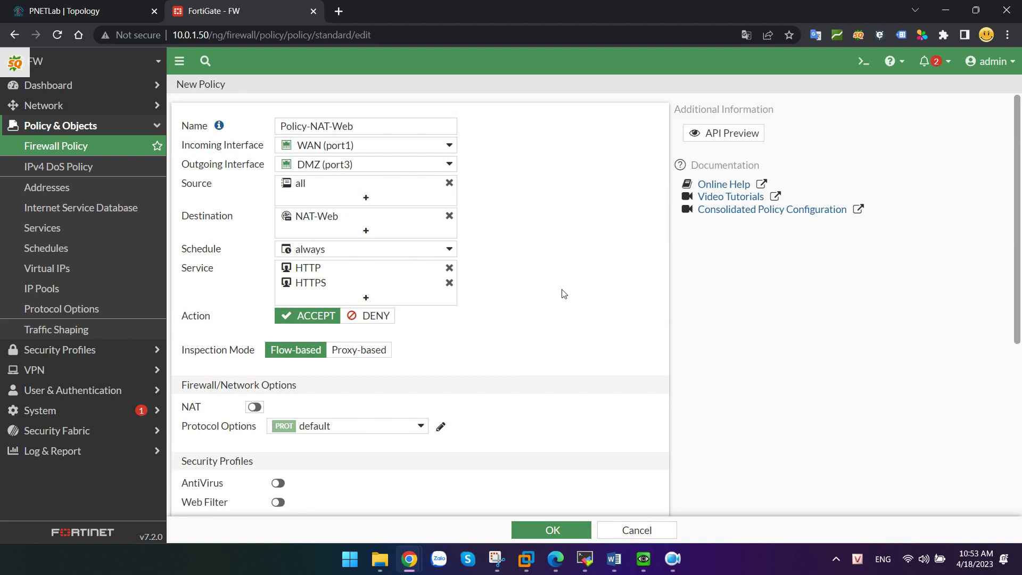
left_click(550, 529)
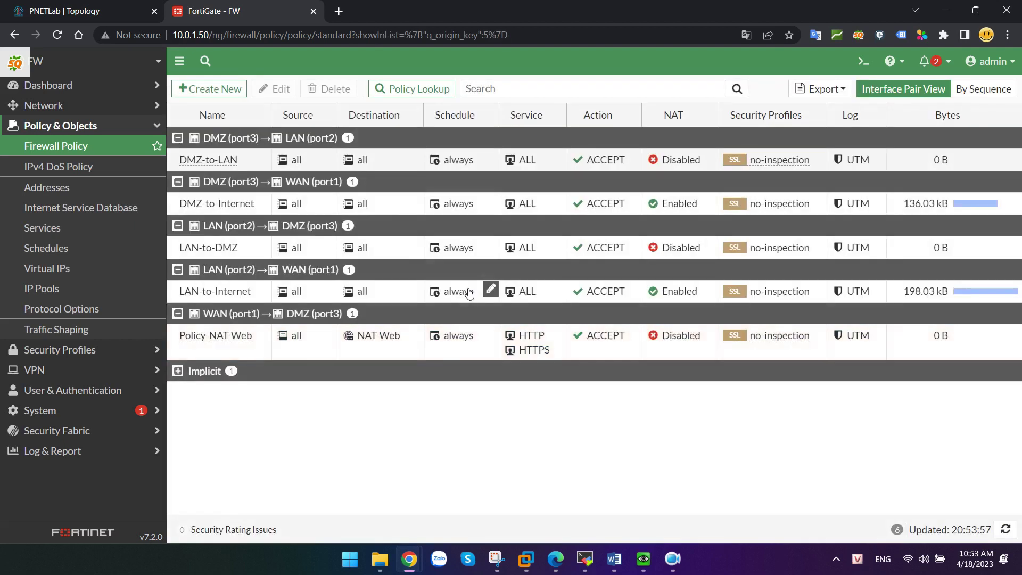
left_click(366, 349)
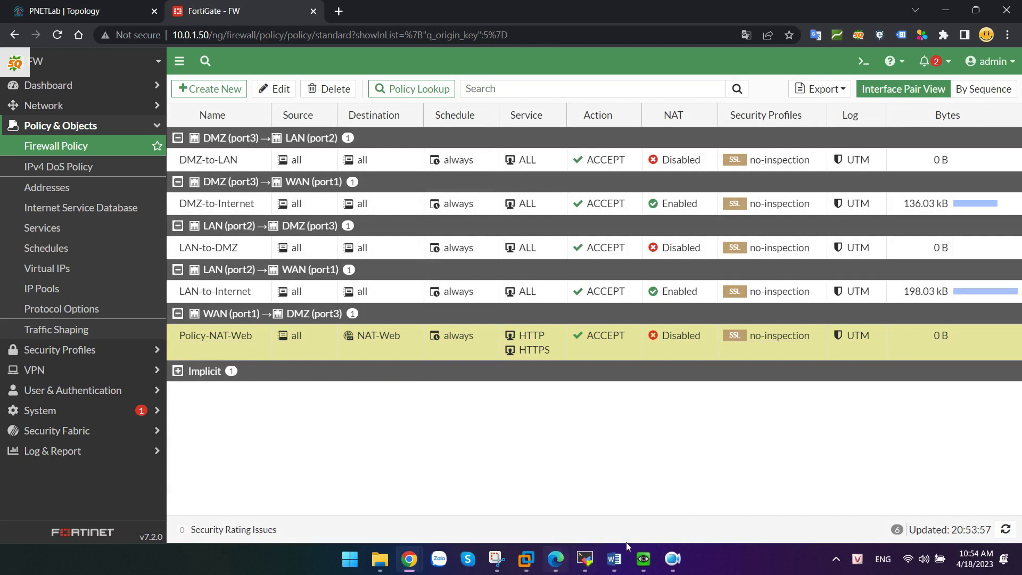
mouse_move(647, 548)
left_click(484, 504)
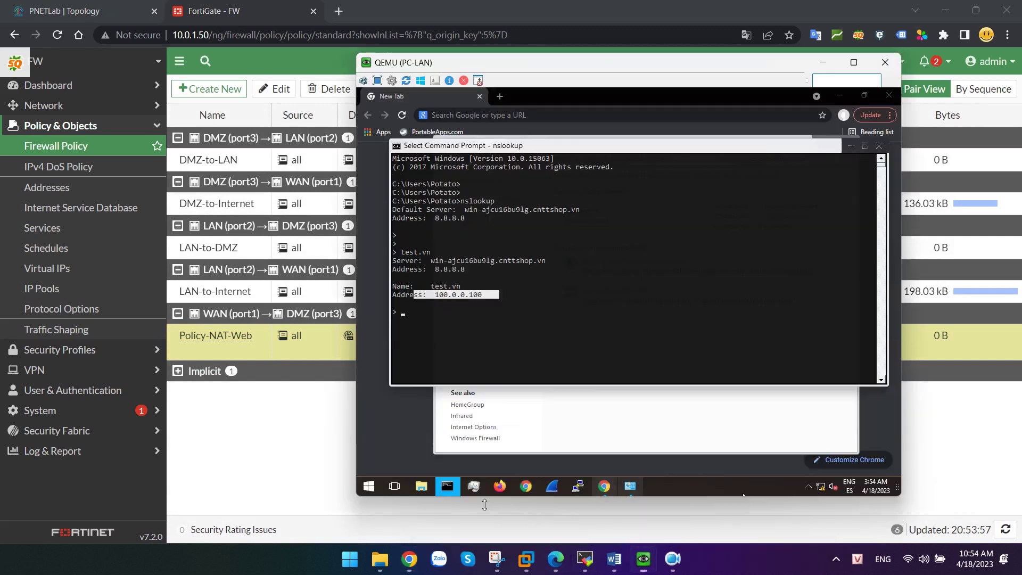
left_click(526, 486)
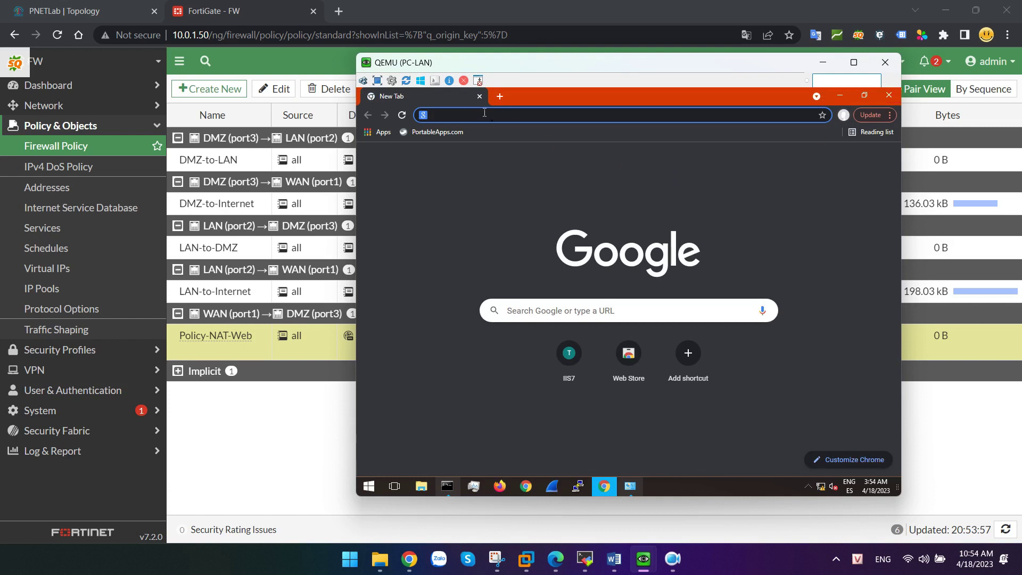
type("ww")
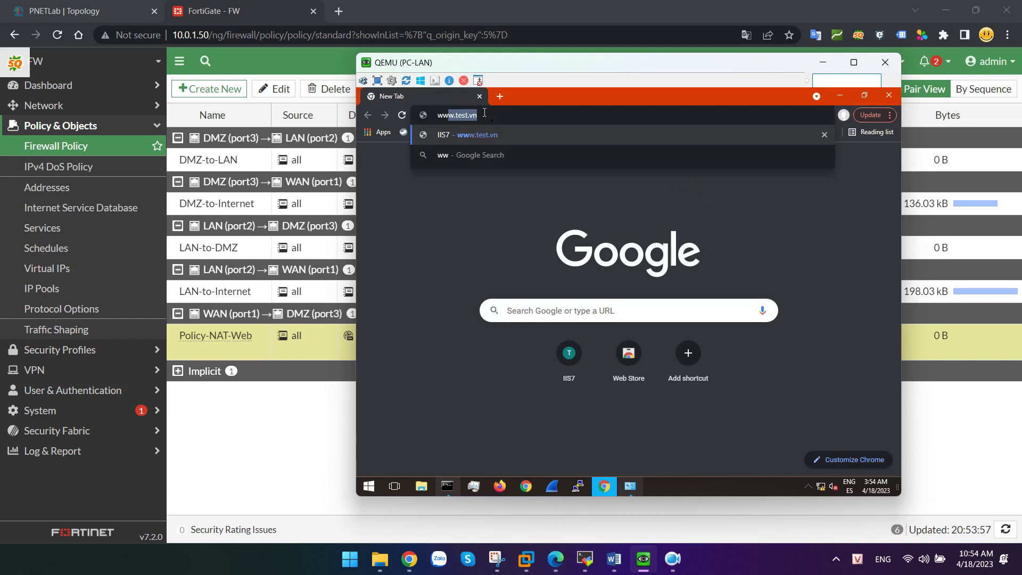
key("Return")
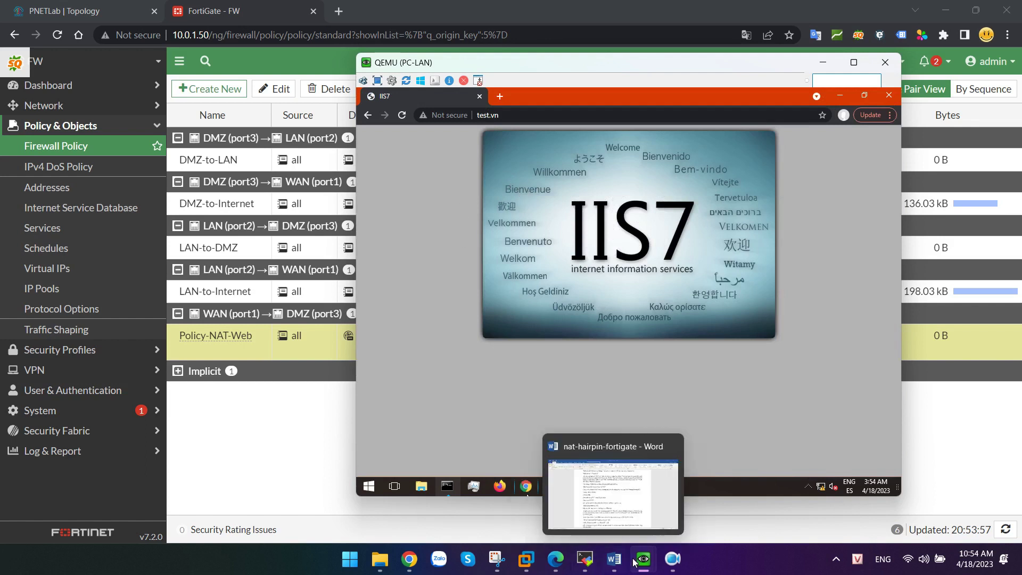
mouse_move(643, 559)
left_click(554, 494)
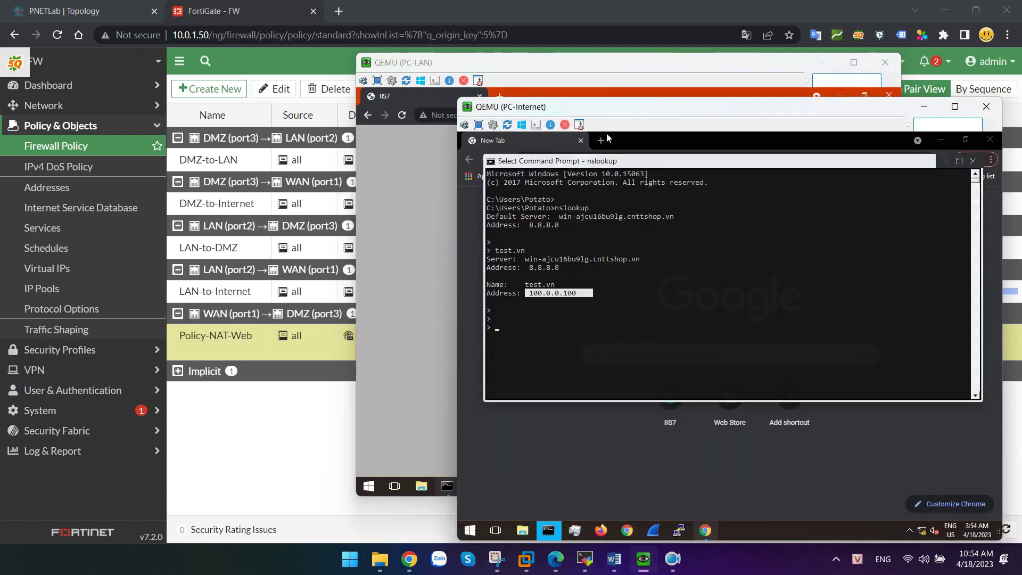
left_click(627, 140)
type("ww")
key("Return")
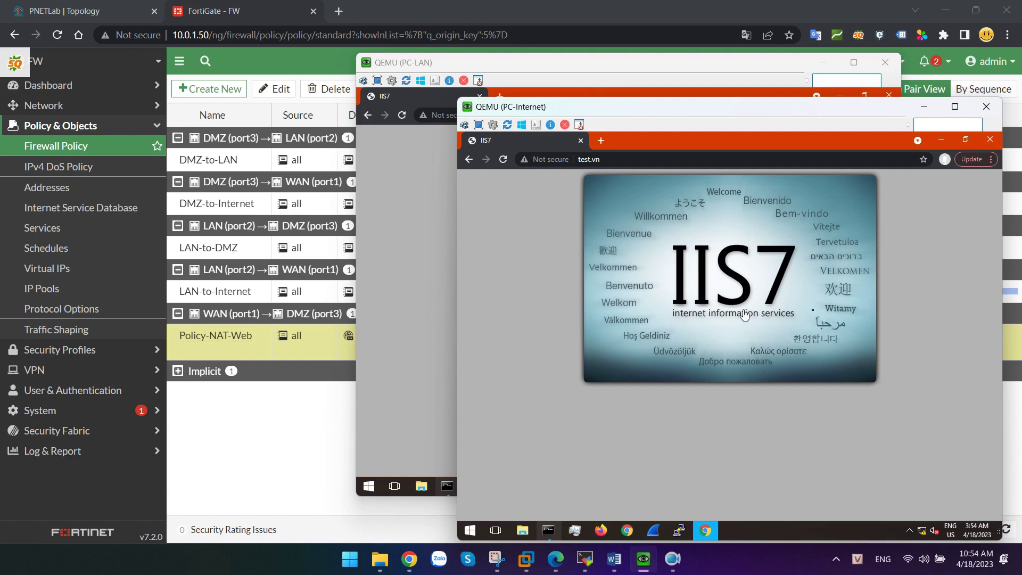
On the PNETLab topology, circle the second case and its WAN IP 100.0.0.101, and underline the firewall's port1 address.
key("alt+Tab")
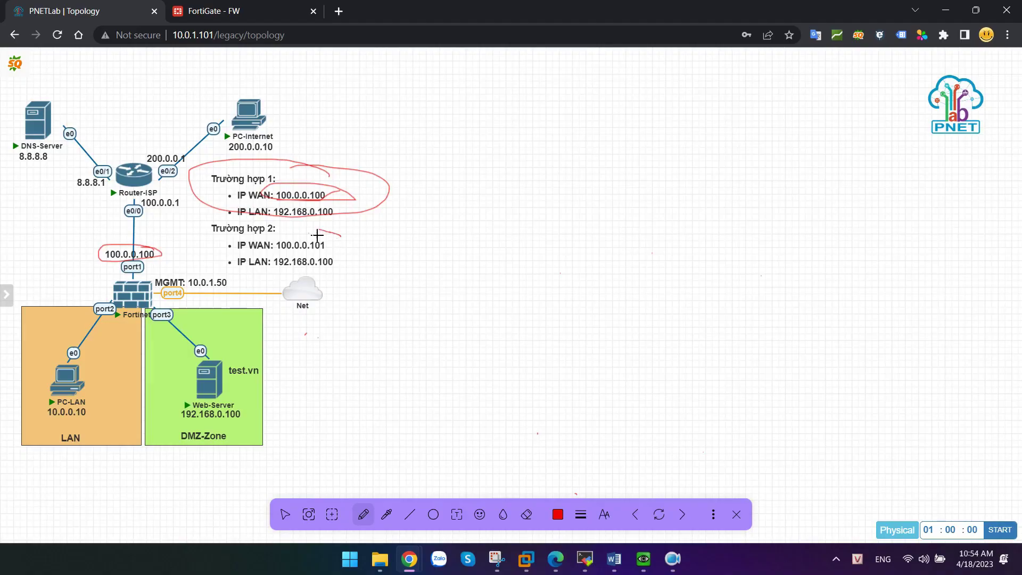
mouse_move(317, 235)
left_mouse_down()
mouse_move(198, 254)
mouse_move(345, 235)
left_mouse_up()
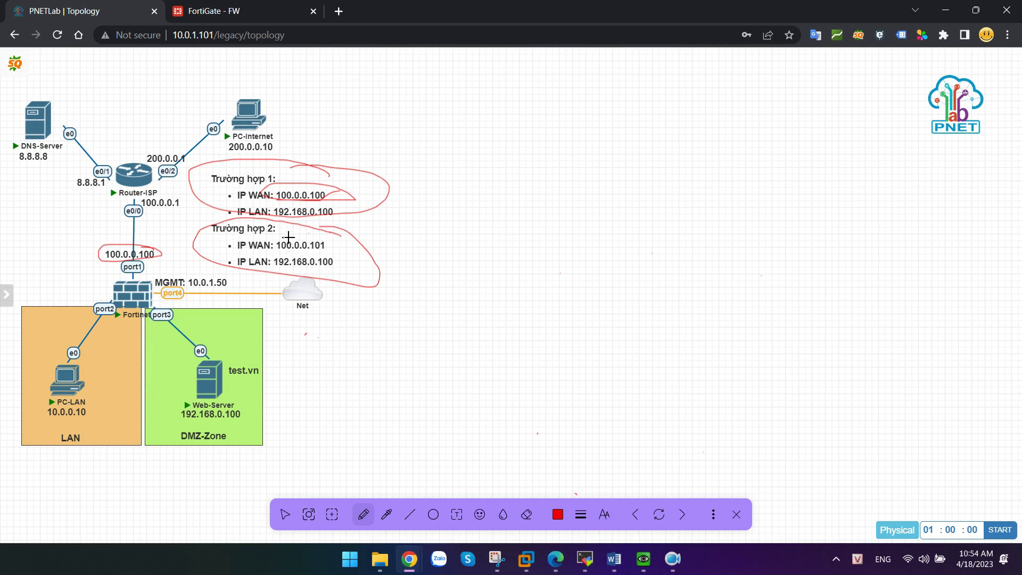
mouse_move(336, 249)
left_mouse_down()
mouse_move(274, 246)
mouse_move(334, 251)
left_mouse_up()
left_click_drag(165, 259, 146, 261)
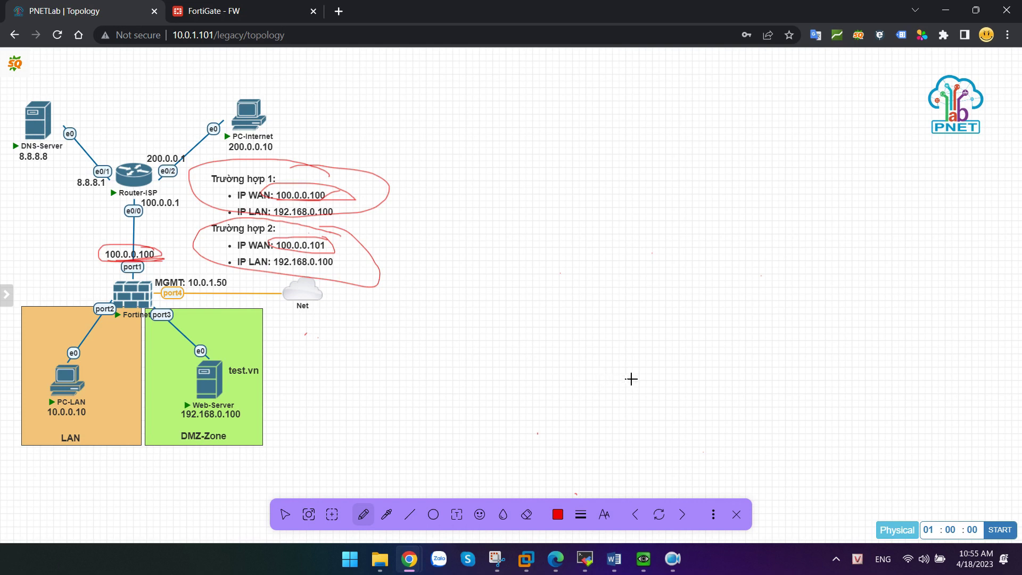
On the DNS-Server machine, change the test.vn Host (A) record's IP address to 100.0.0.101 and save it.
left_click(643, 559)
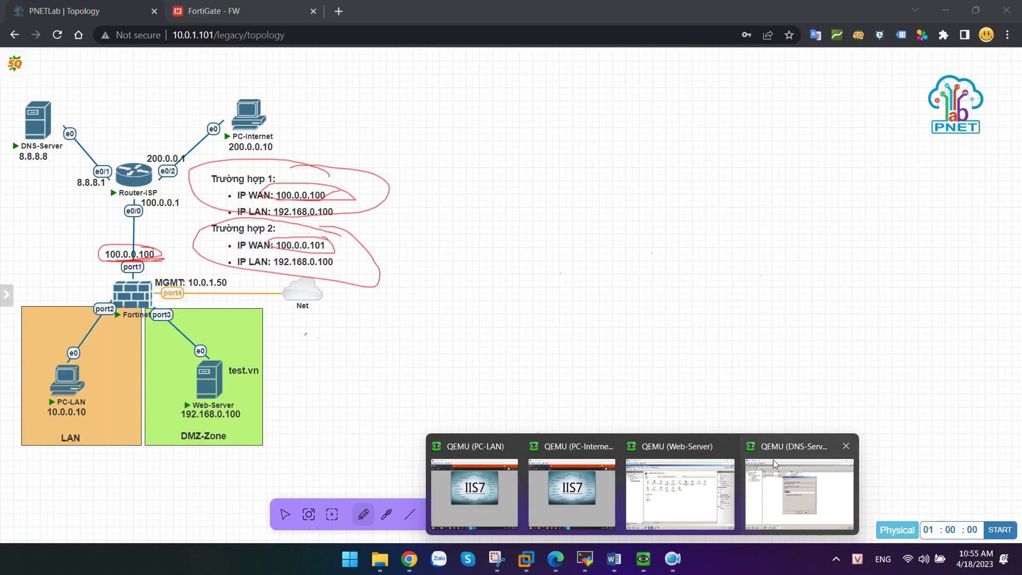
left_click(790, 471)
left_click(678, 289)
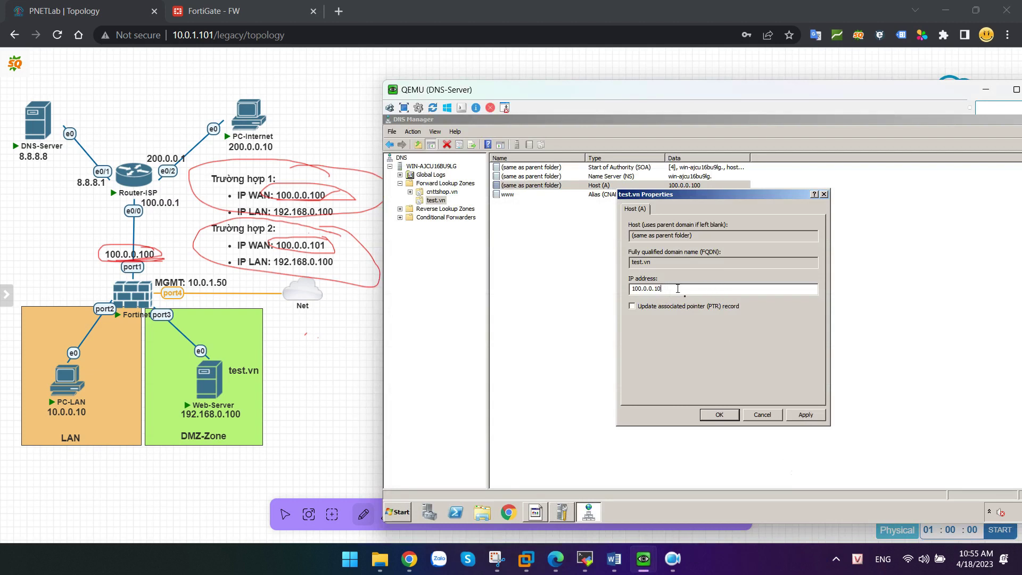
left_click(684, 308)
left_click(804, 415)
left_click(719, 414)
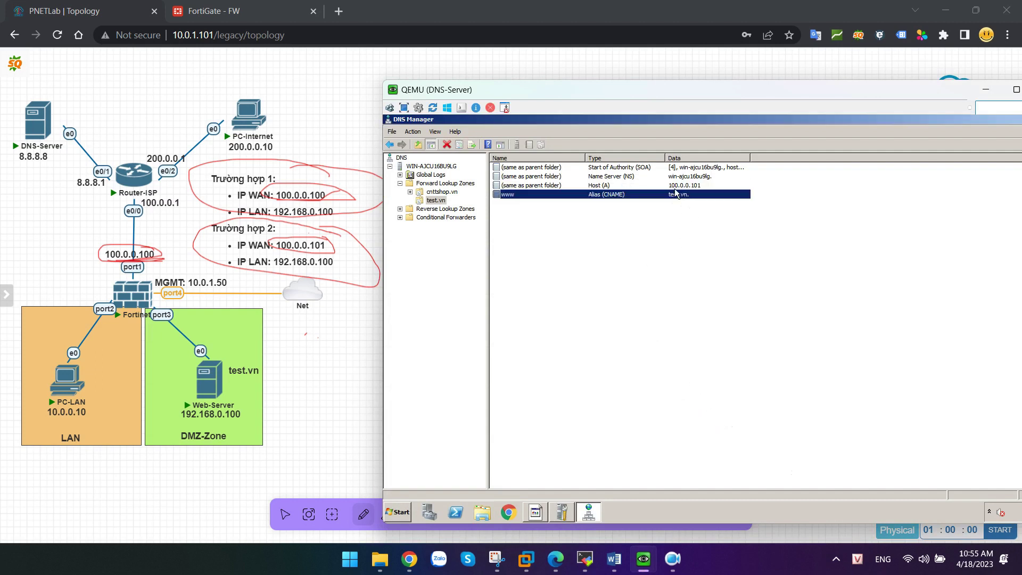
On the PC-LAN machine, look up test.vn in the open nslookup session and highlight the returned address.
mouse_move(643, 559)
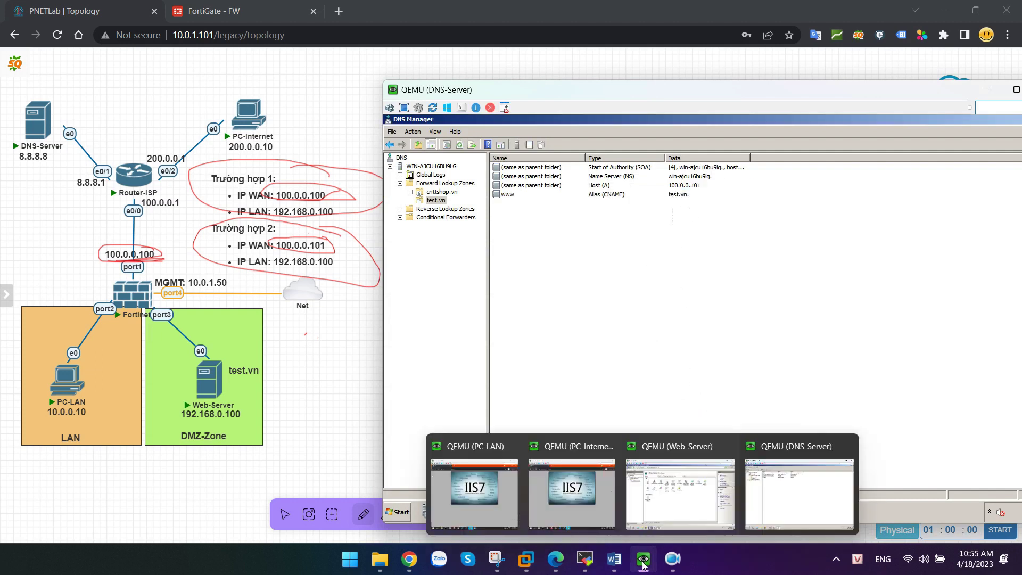
left_click(500, 499)
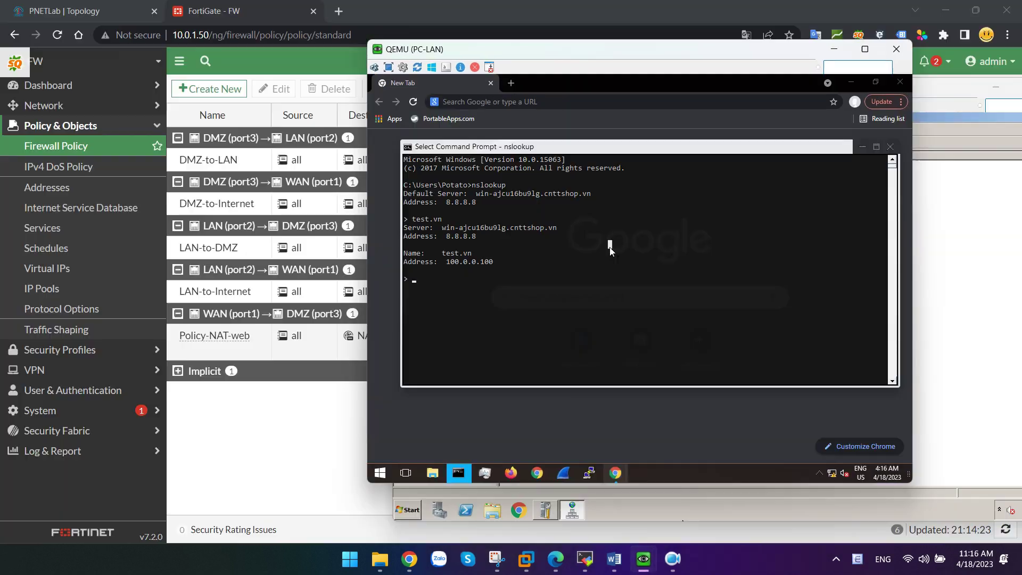
type("test.vn")
key("Return")
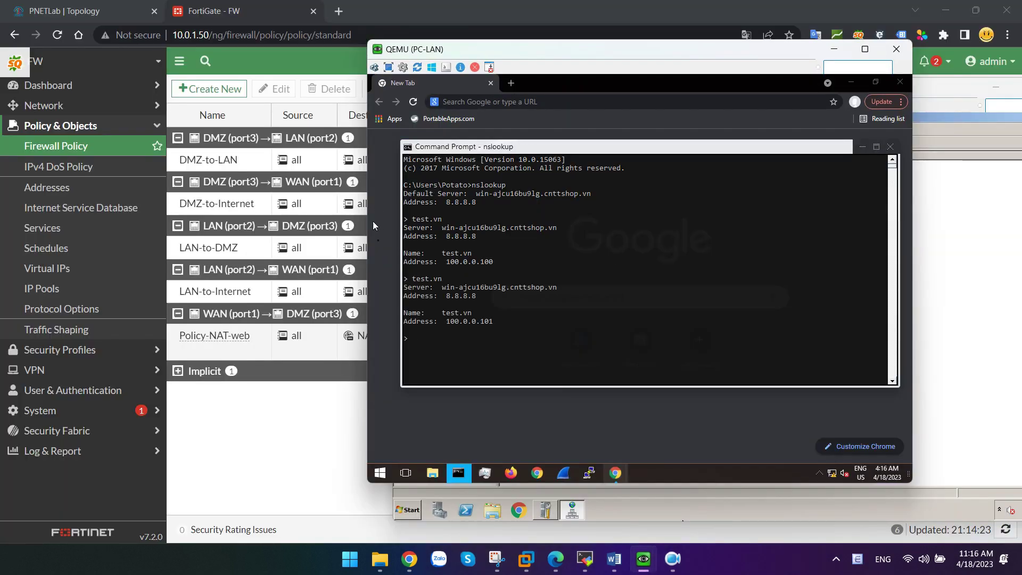
left_click_drag(448, 321, 499, 331)
On the PC-Internet machine, look up test.vn in the open nslookup session and highlight the returned address.
mouse_move(645, 564)
left_click(592, 491)
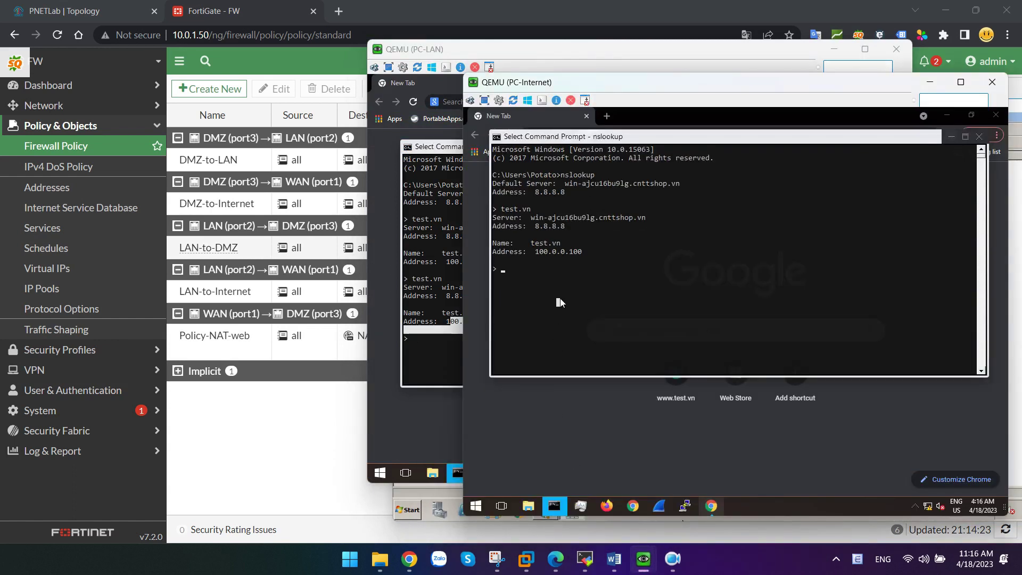
type("test.vn")
key("Return")
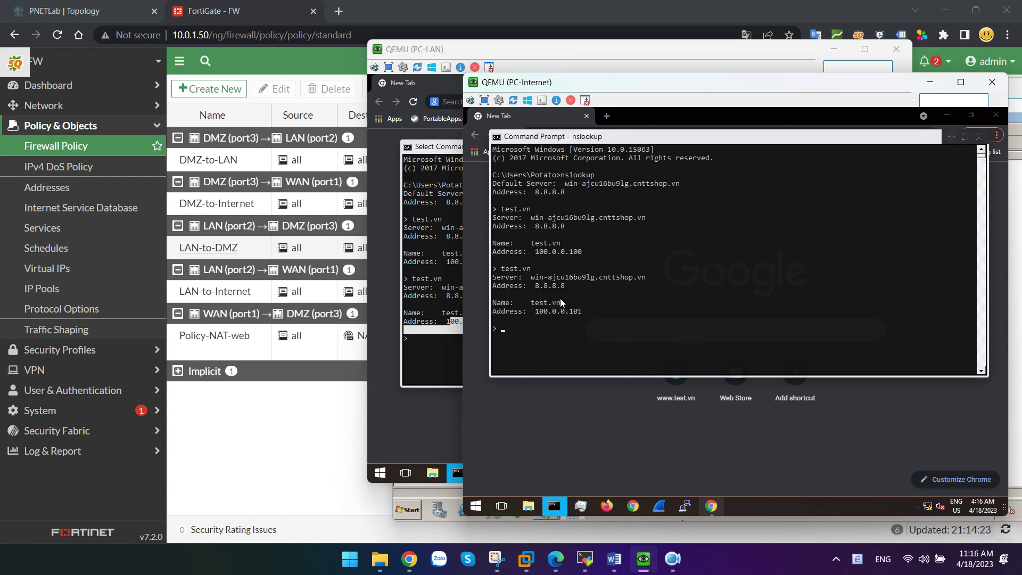
left_click_drag(535, 312, 600, 310)
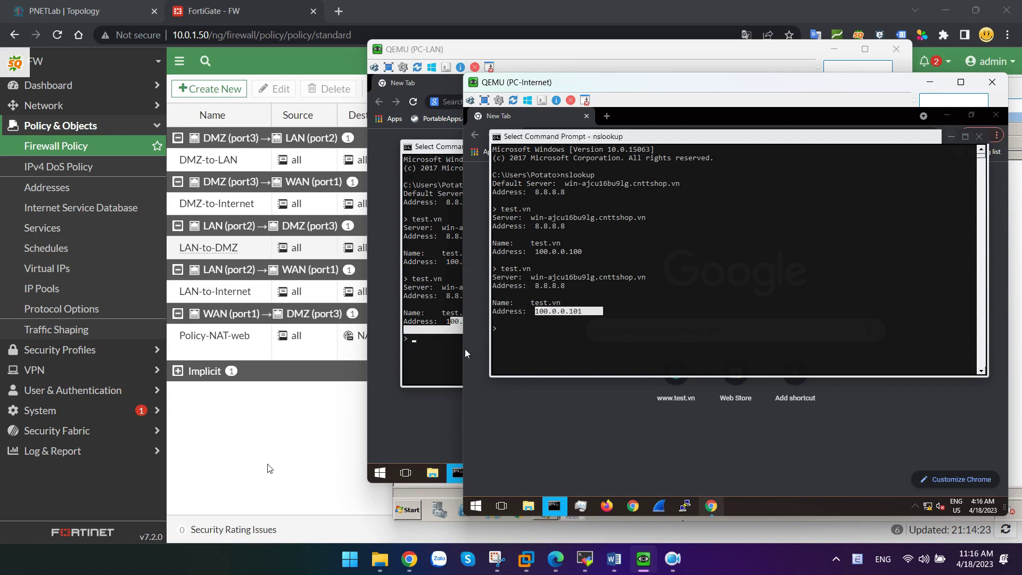
Return to the FortiGate and delete the WAN-to-DMZ firewall policy Policy-NAT-web.
left_click(293, 453)
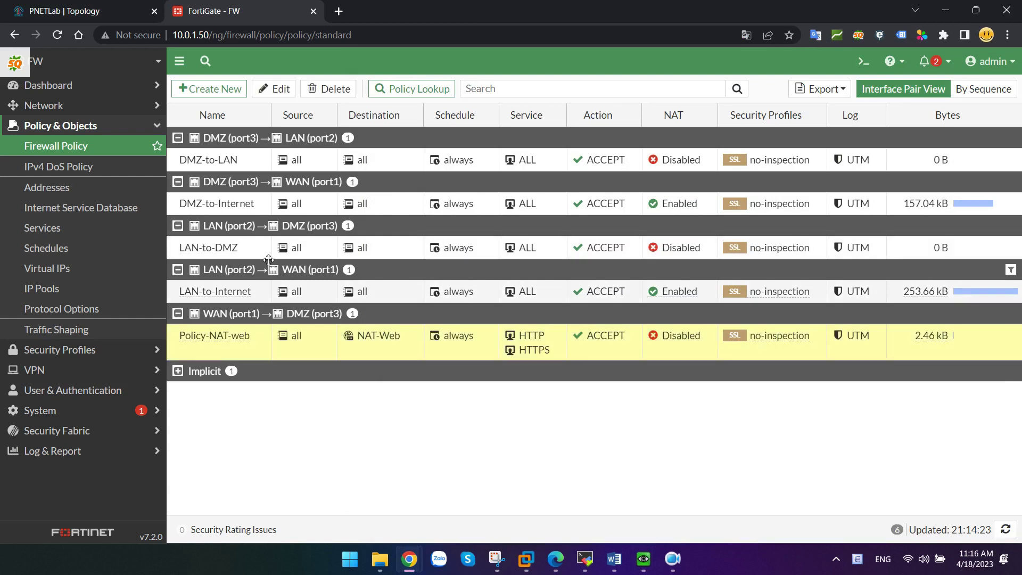
left_click(328, 88)
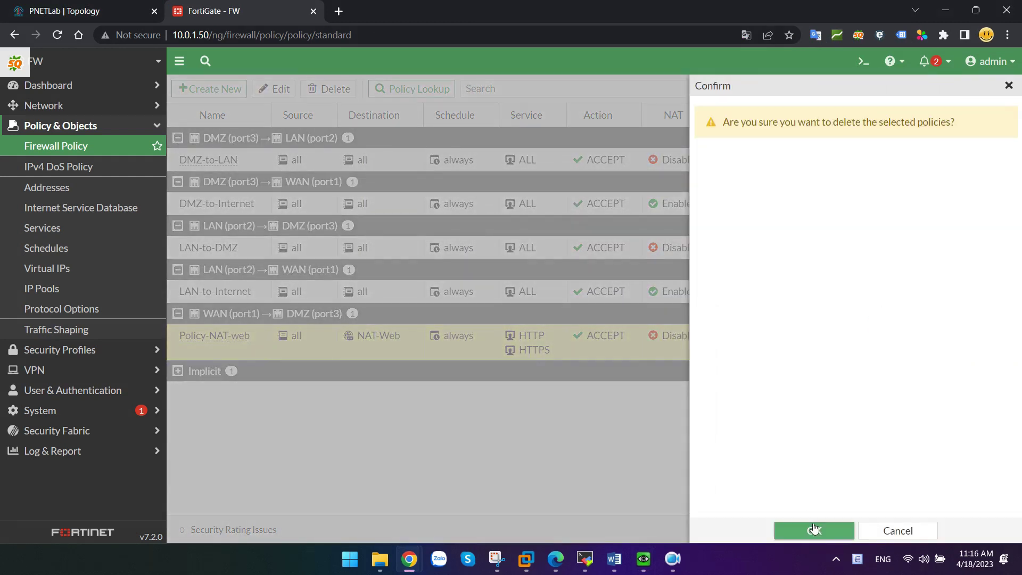
left_click(814, 530)
Delete the NAT-Web virtual IP that maps 100.0.0.100 to 192.168.0.100.
left_click(62, 268)
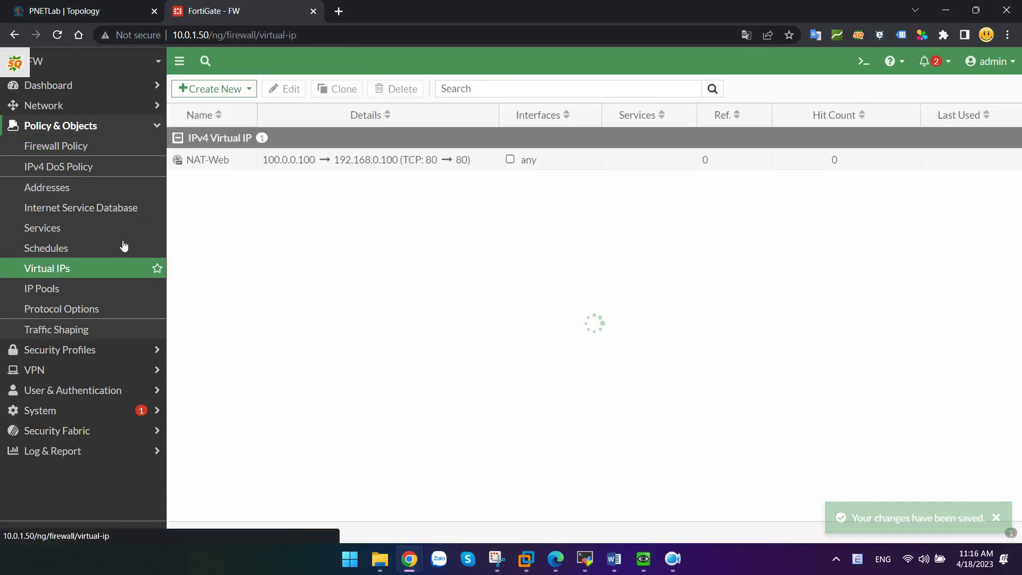
left_click(273, 162)
left_click(387, 88)
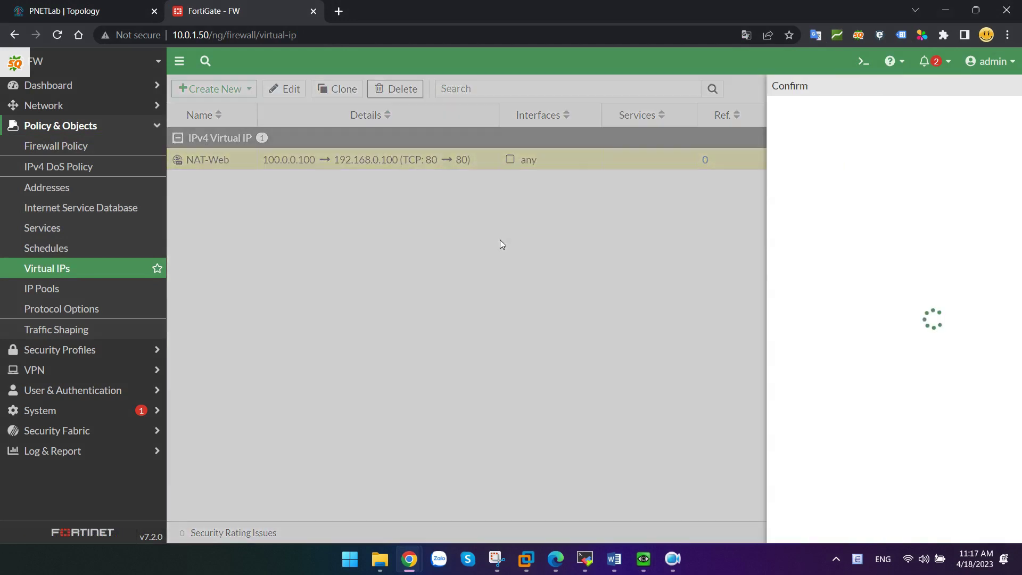
left_click(813, 529)
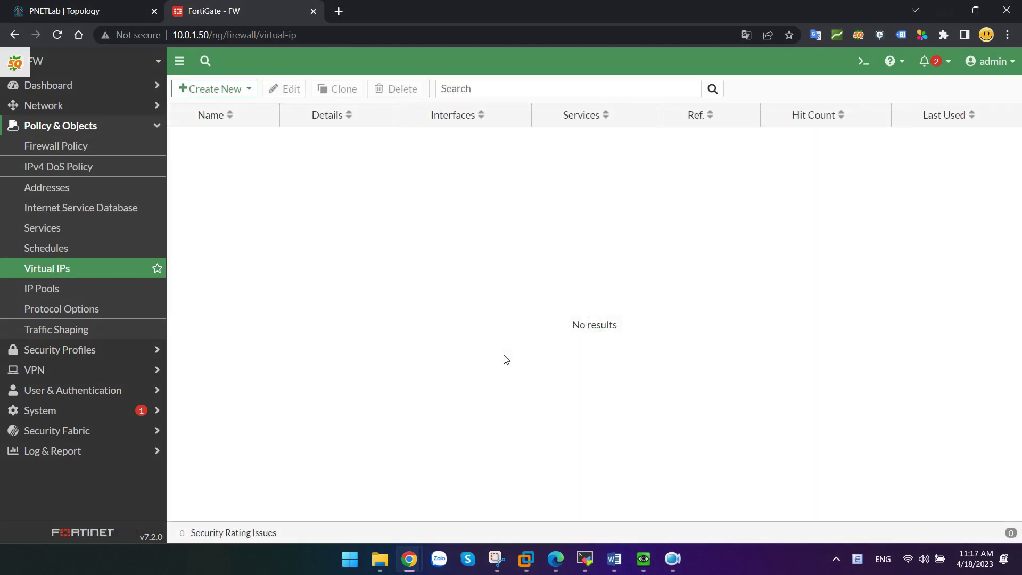
Start a new virtual IP and name it NAT-Web.
key("alt+Tab")
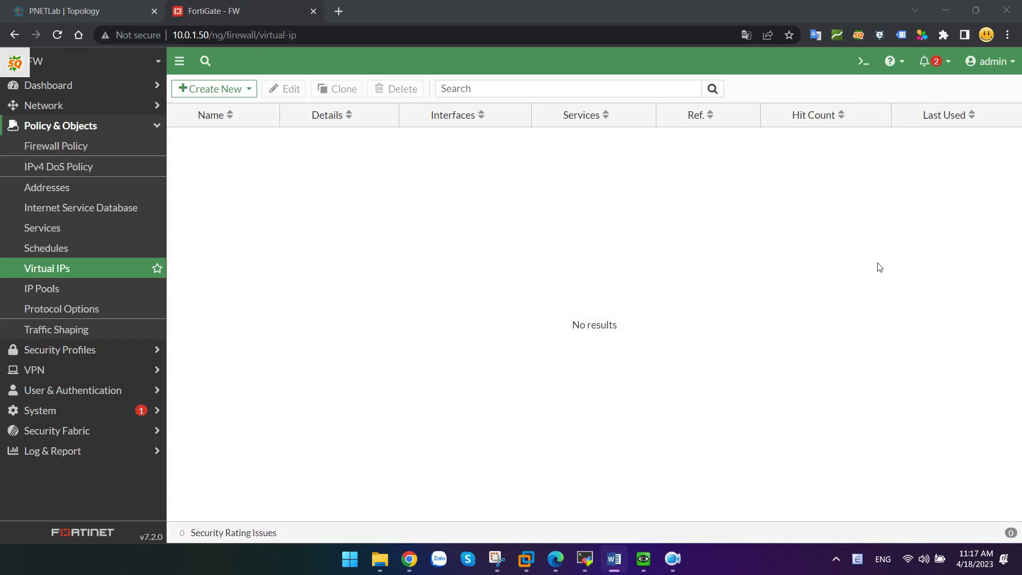
left_click(530, 241)
left_click(229, 88)
left_click(210, 107)
left_click(321, 141)
type("NAT-WW")
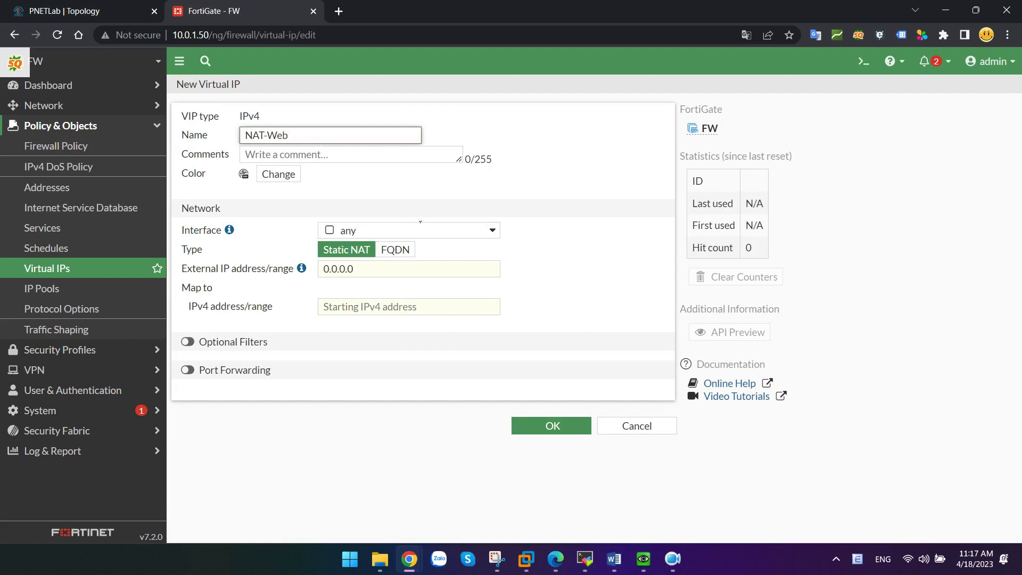
Set the virtual IP's interface to WAN (port1) and map external address 100.0.0.101 to 192.168.0.100.
left_click(415, 230)
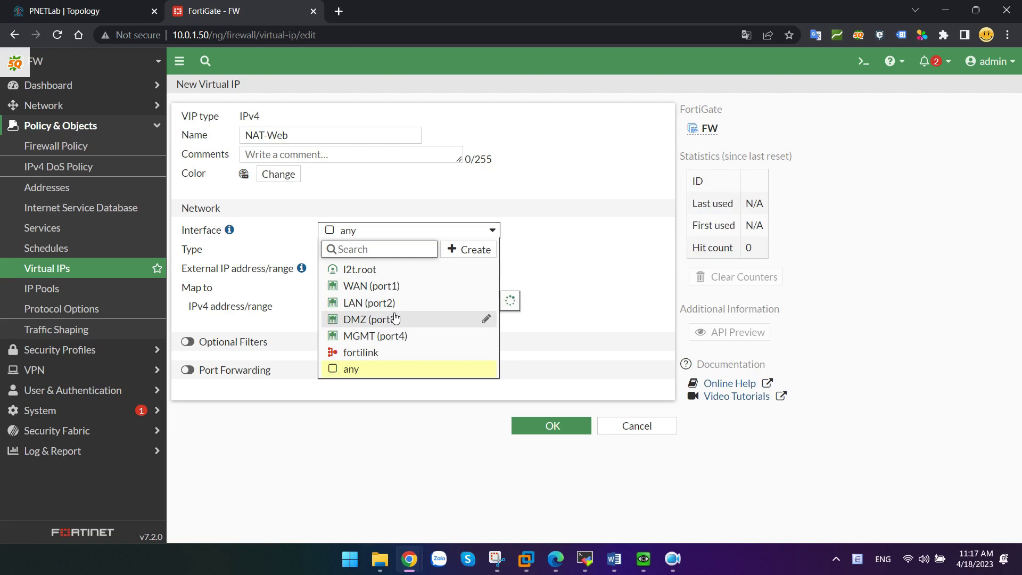
mouse_move(394, 318)
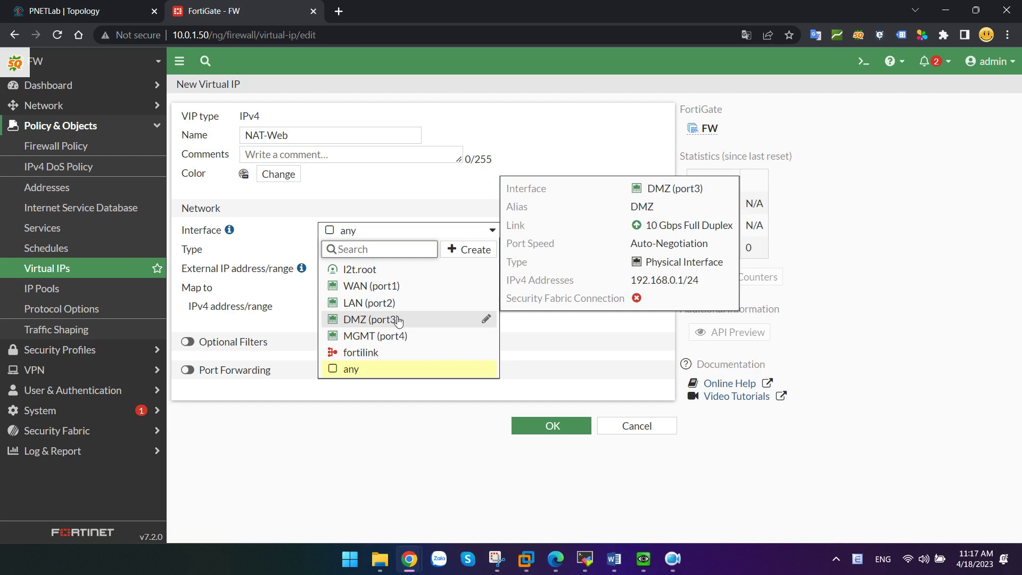
left_click(370, 290)
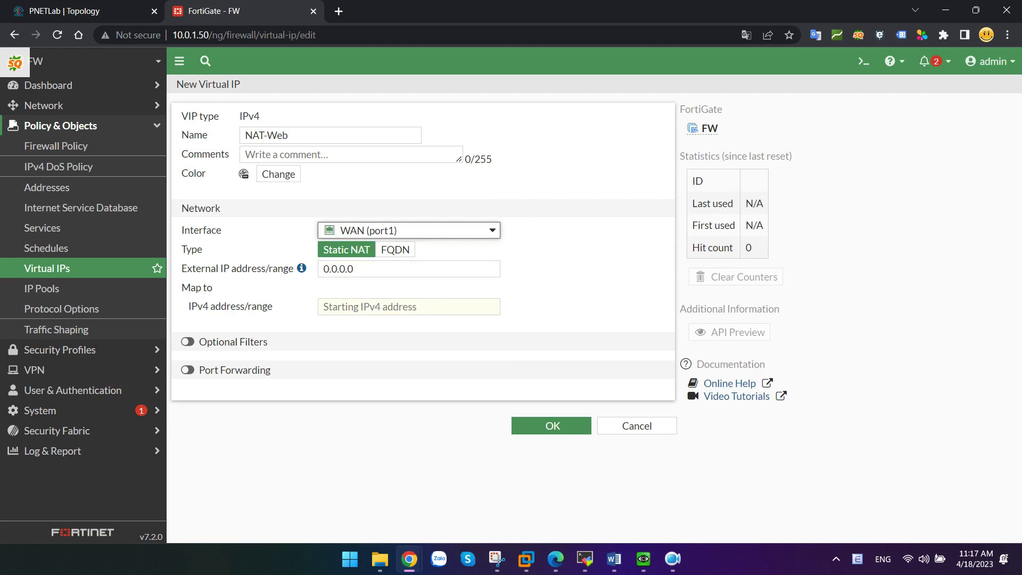
left_click(374, 271)
type("100")
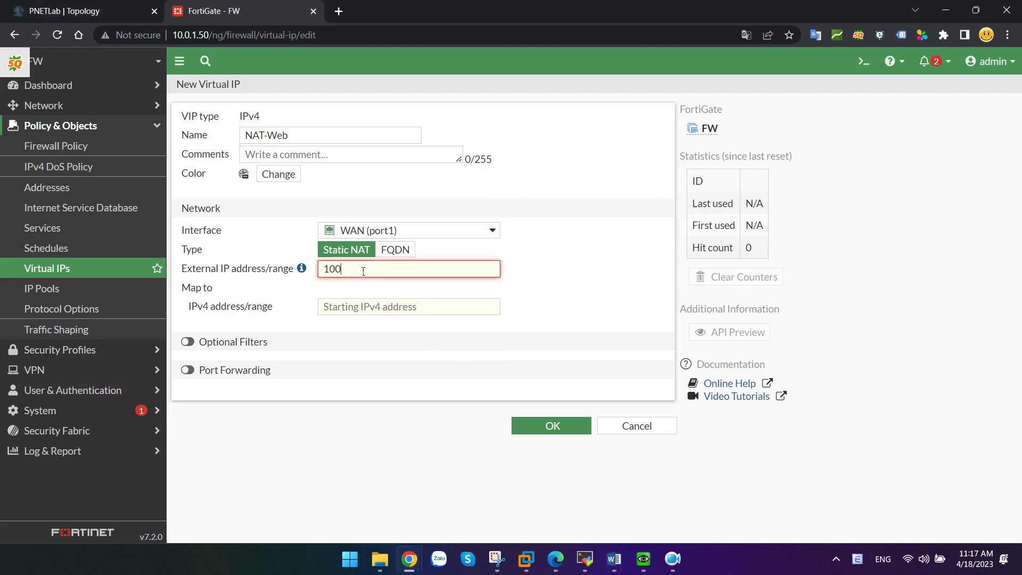
type(".0.0.101")
key("Tab")
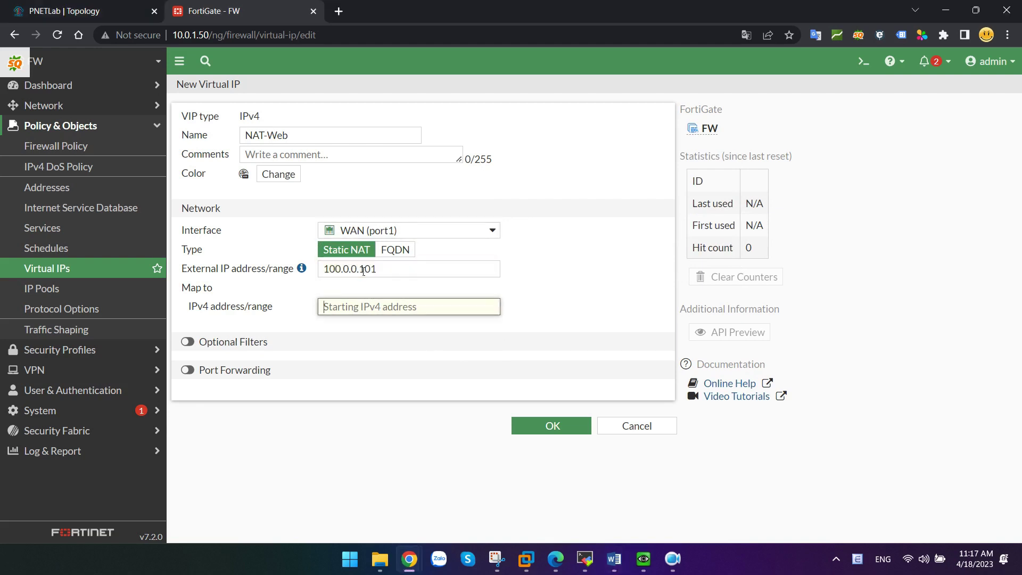
type("192.168.0.100")
key("Tab")
Enable port forwarding from external service port 80 to IPv4 port 80 and save the virtual IP.
left_click(263, 370)
left_click(349, 431)
type("80")
left_click(422, 448)
type("80")
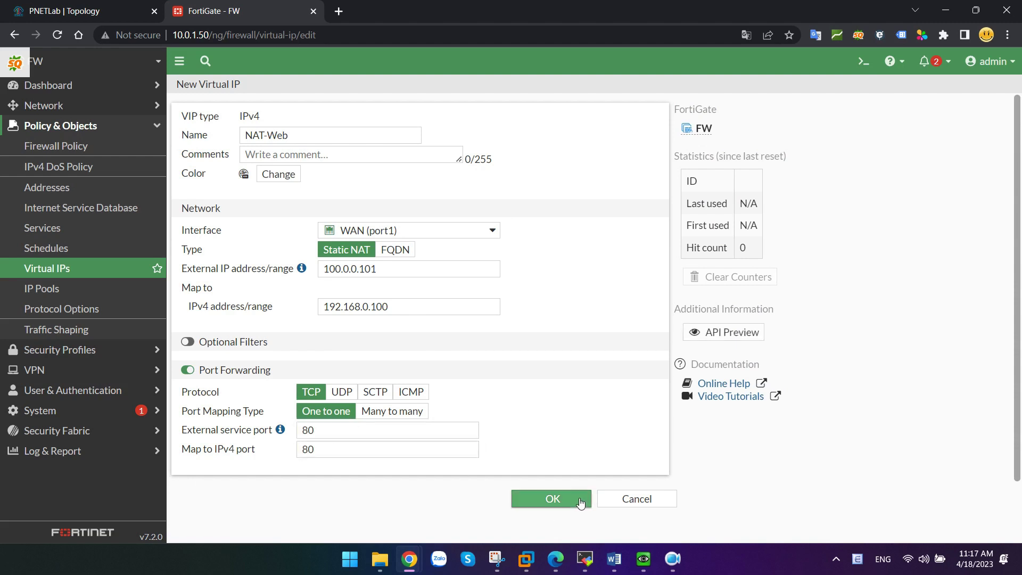
left_click(580, 503)
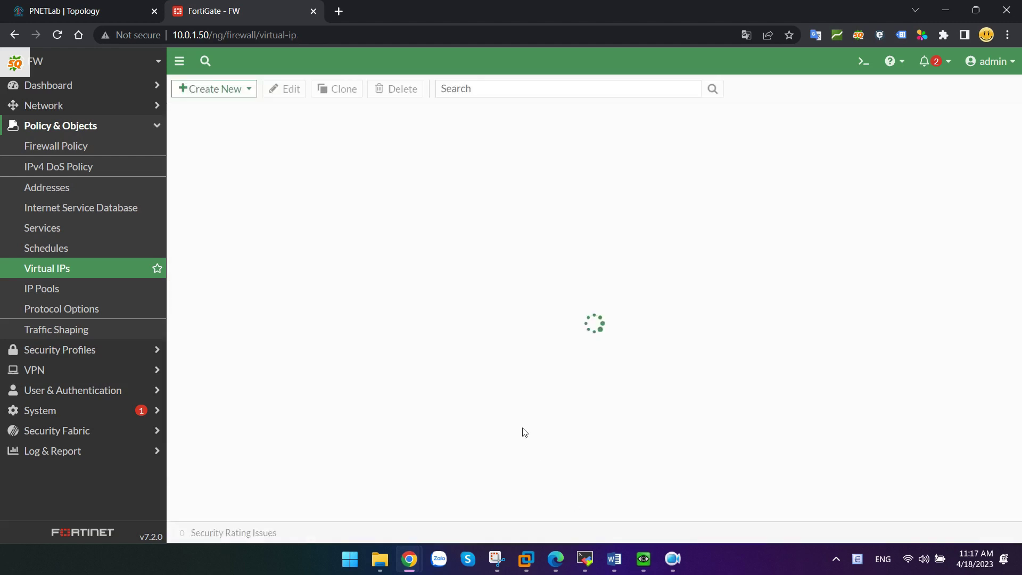
Create a firewall policy named NAT-web with incoming interface WAN (port1) and outgoing interface DMZ (port3).
left_click(72, 151)
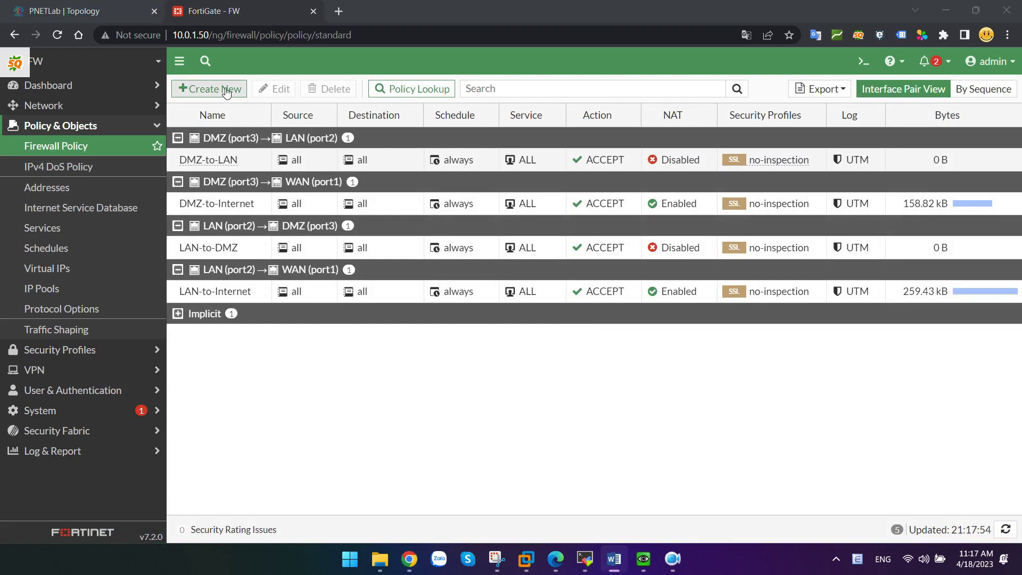
left_click(223, 88)
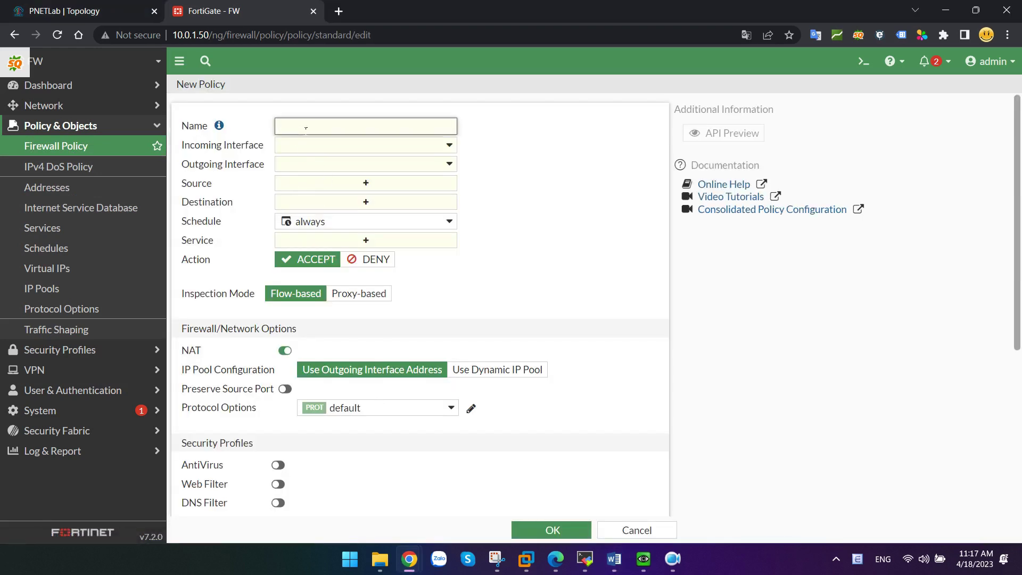
key("BackSpace")
type("NAT-ww")
left_click(307, 143)
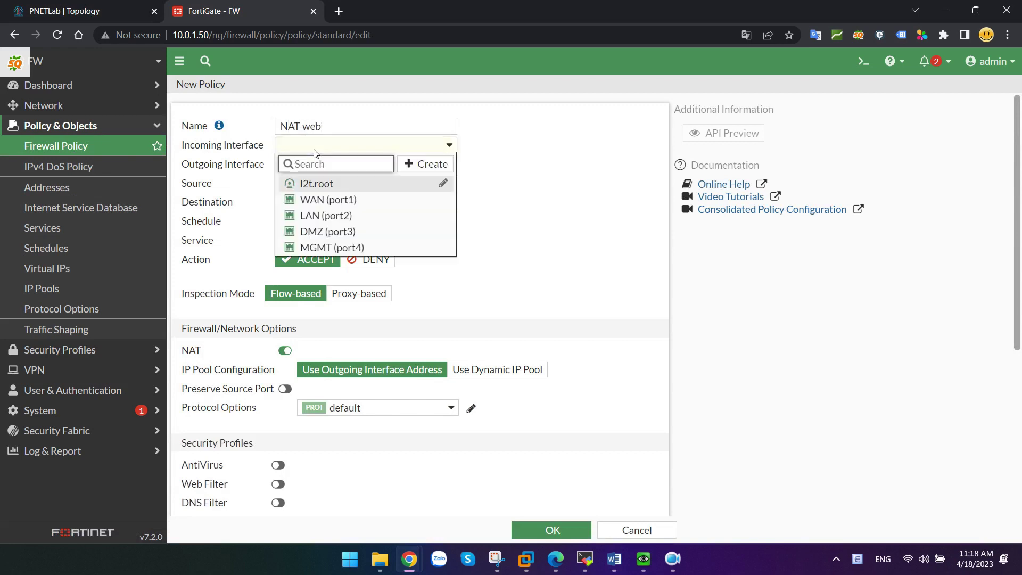
left_click(325, 200)
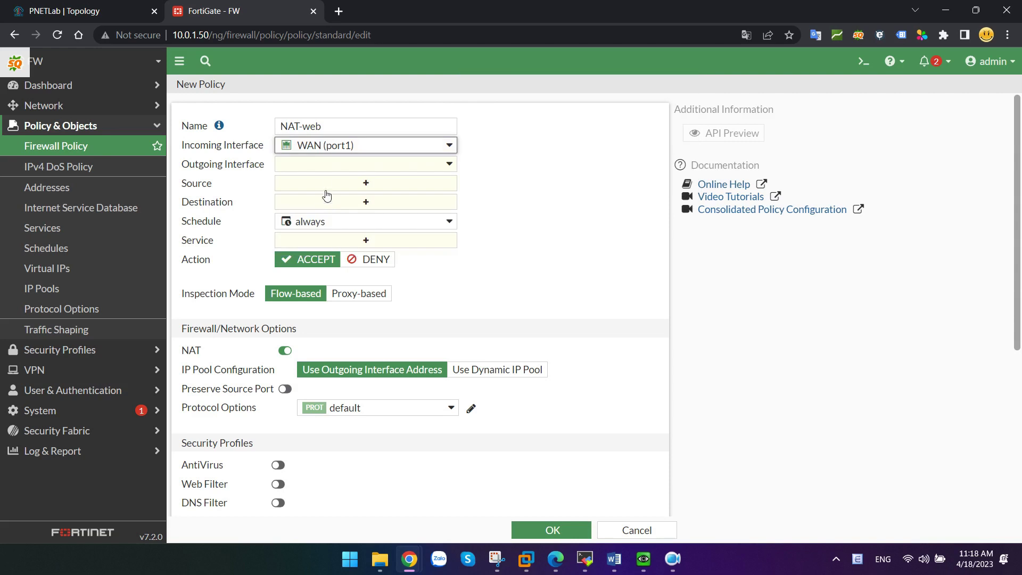
left_click(320, 164)
left_click(317, 250)
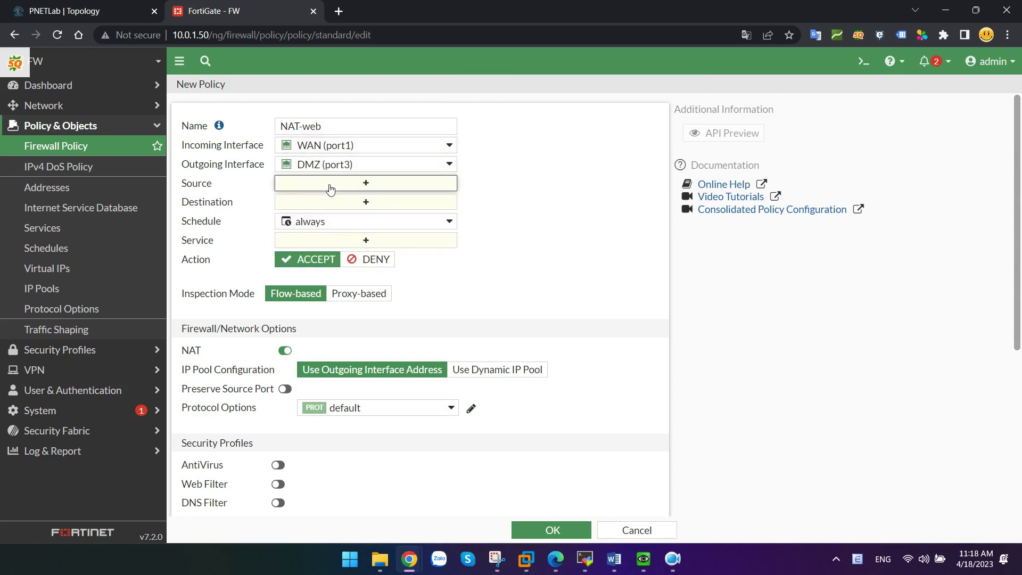
Set the policy's source to all and its destination to the NAT-Web virtual IP.
left_click(331, 186)
left_click(489, 191)
left_click(426, 215)
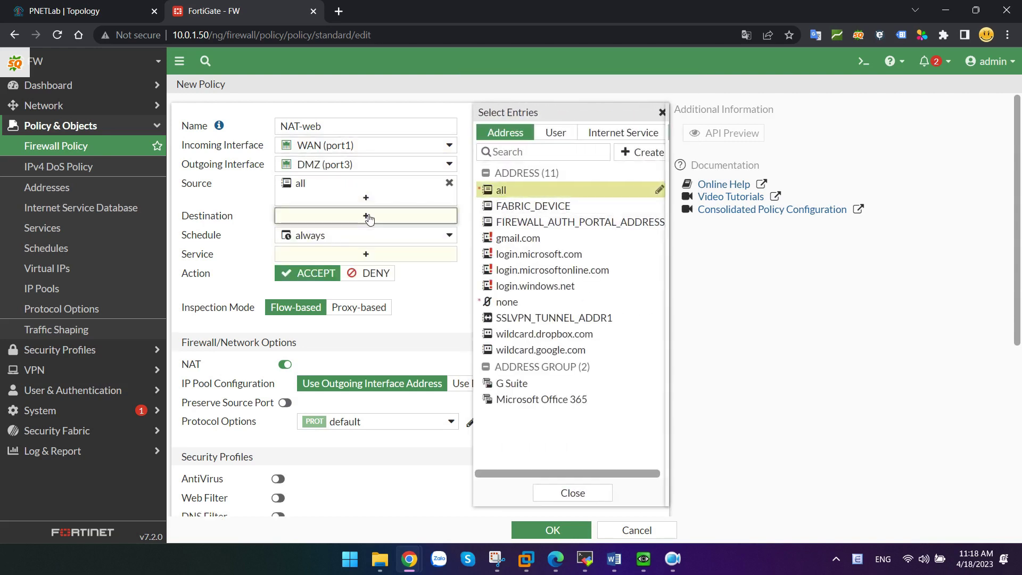
scroll(563, 358, "down", 5)
left_click(513, 433)
scroll(383, 282, "up", 5)
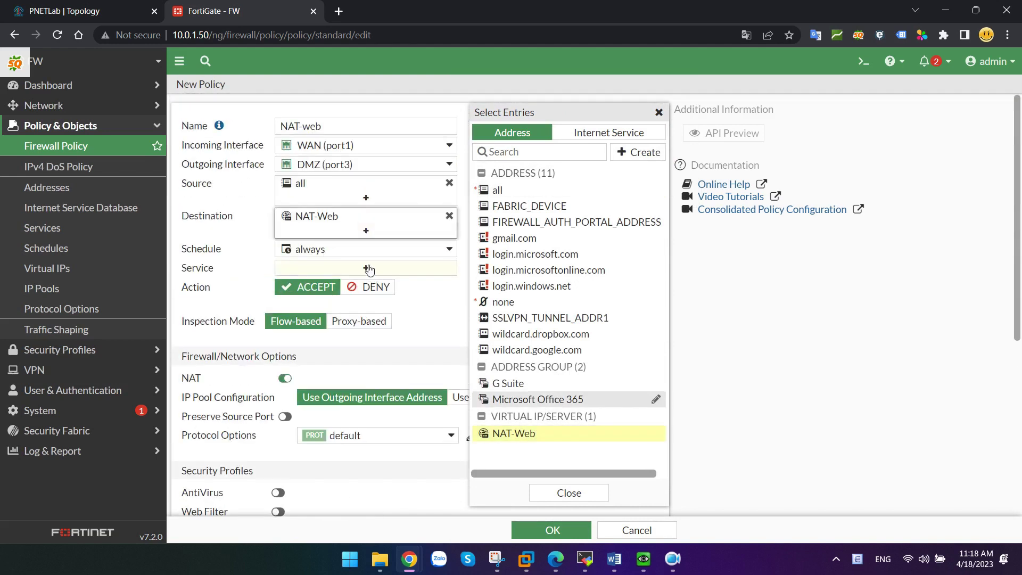
Add HTTP and HTTPS as the services of the WAN-to-DMZ policy.
left_click(365, 268)
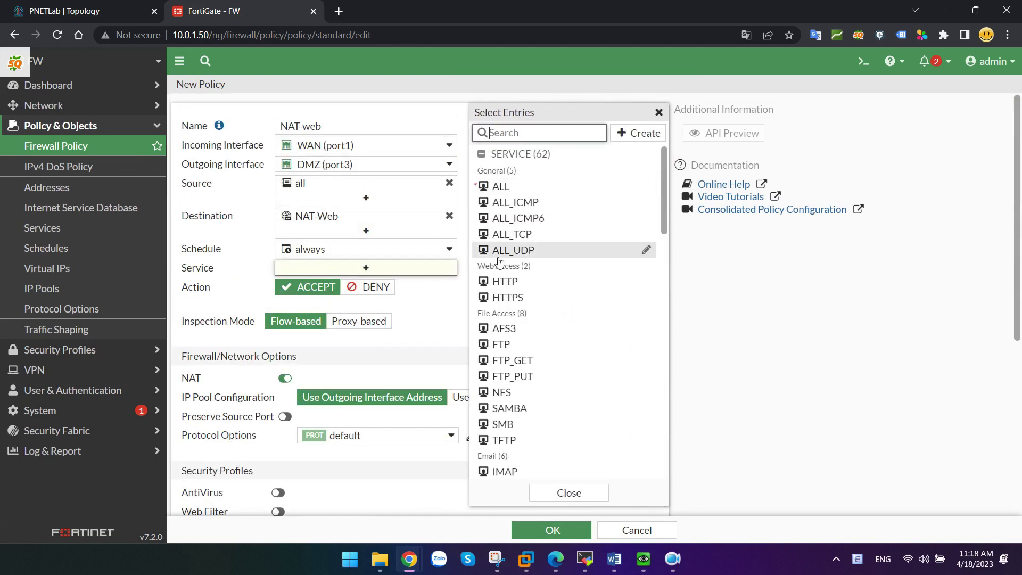
left_click(500, 281)
left_click(506, 297)
left_click(449, 338)
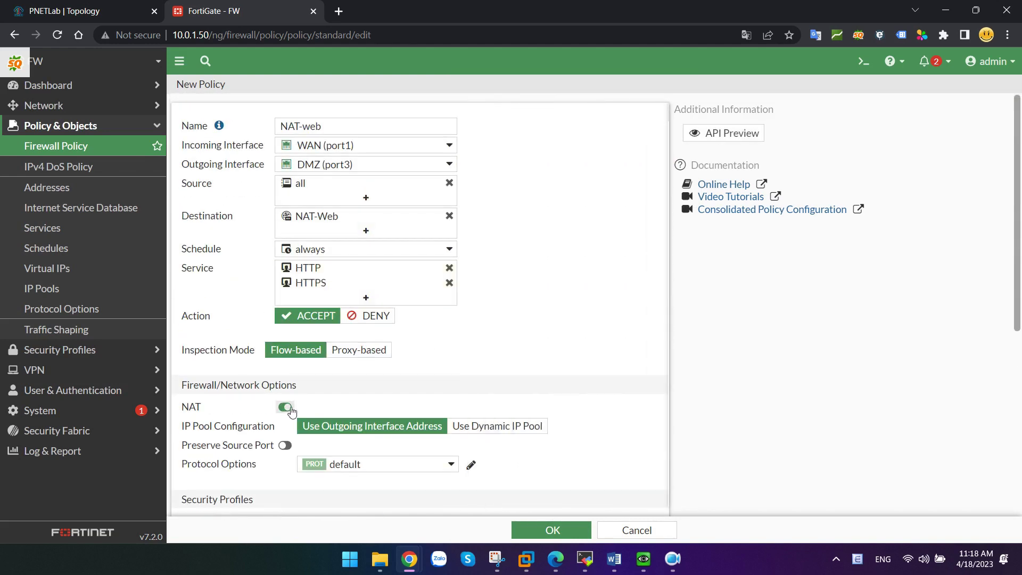
Disable NAT on the NAT-web policy and save it.
left_click(285, 407)
left_click(535, 530)
left_click(327, 341)
mouse_move(641, 566)
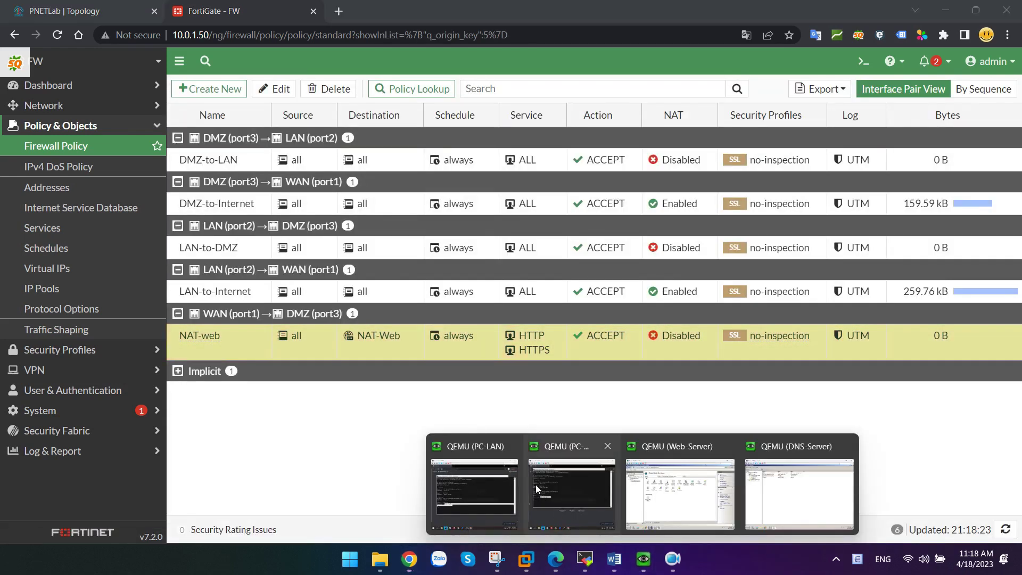
left_click(566, 474)
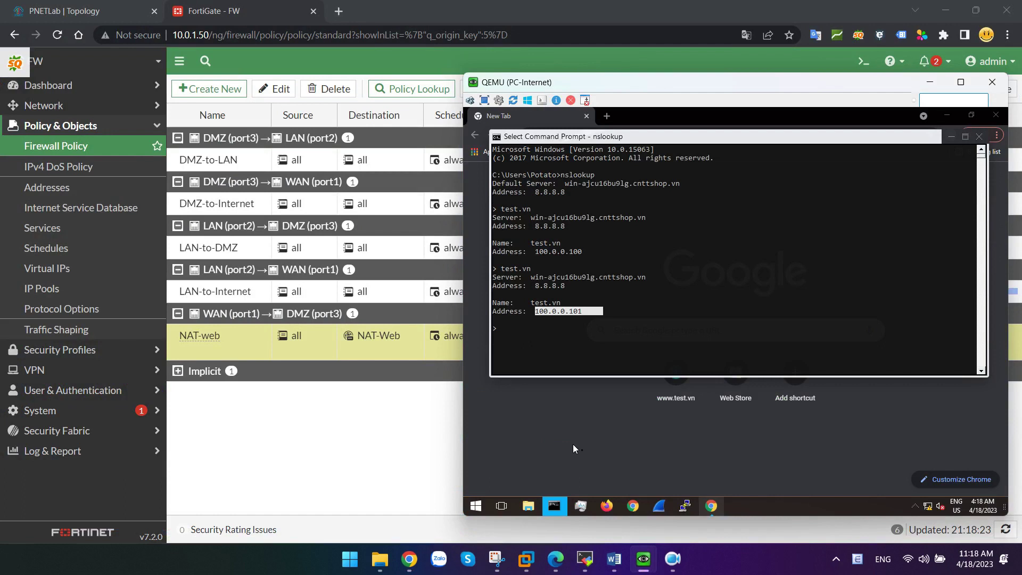
left_click(704, 506)
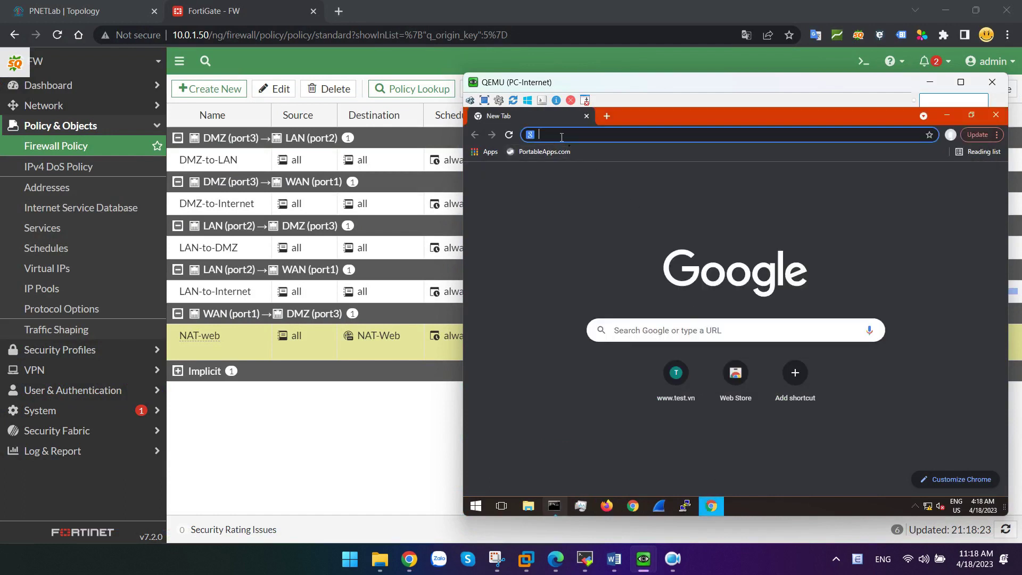
key("ctrl+shift+n")
type("www")
key("Return")
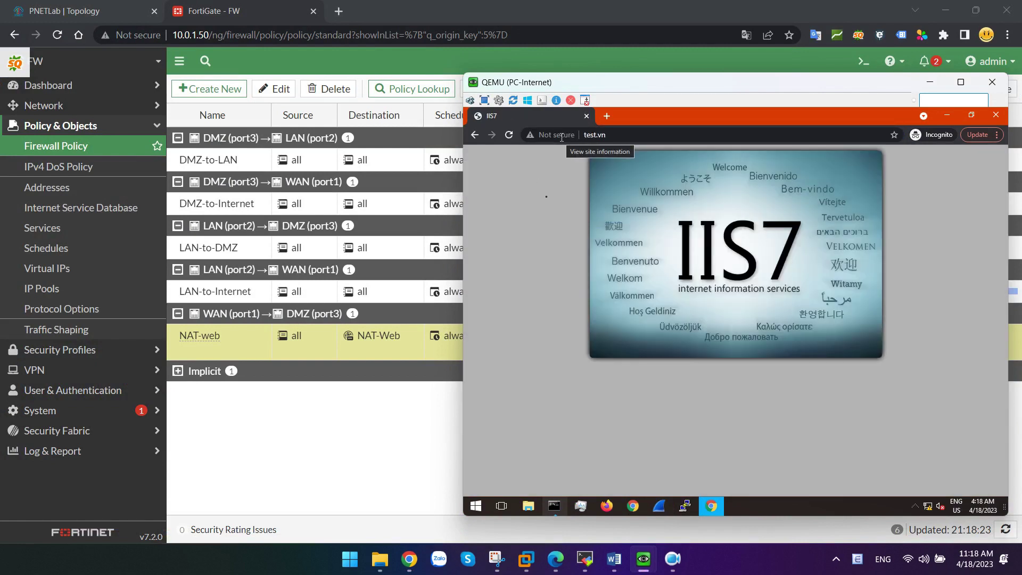
mouse_move(643, 559)
left_click(499, 496)
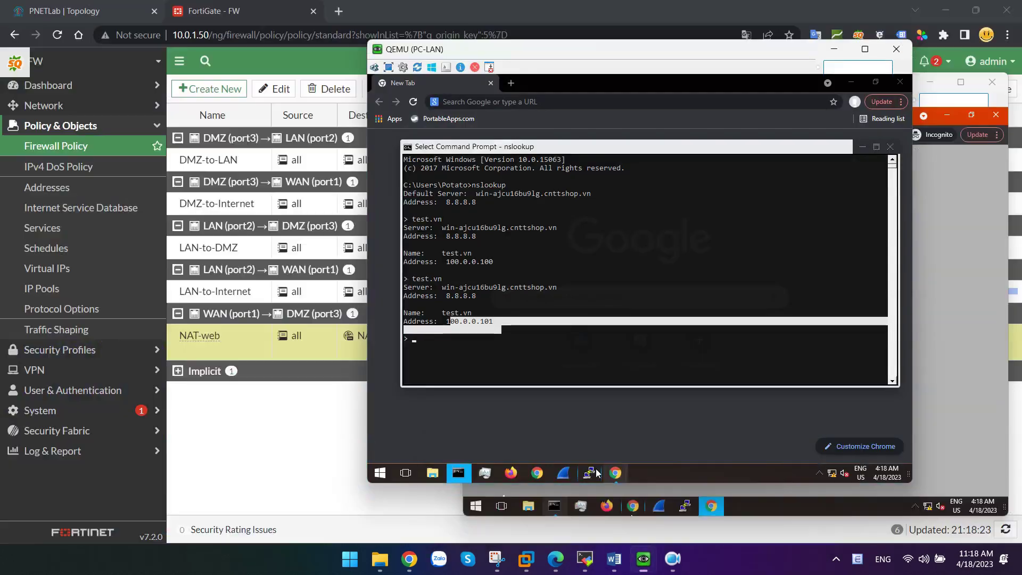
left_click(512, 103)
type("www.")
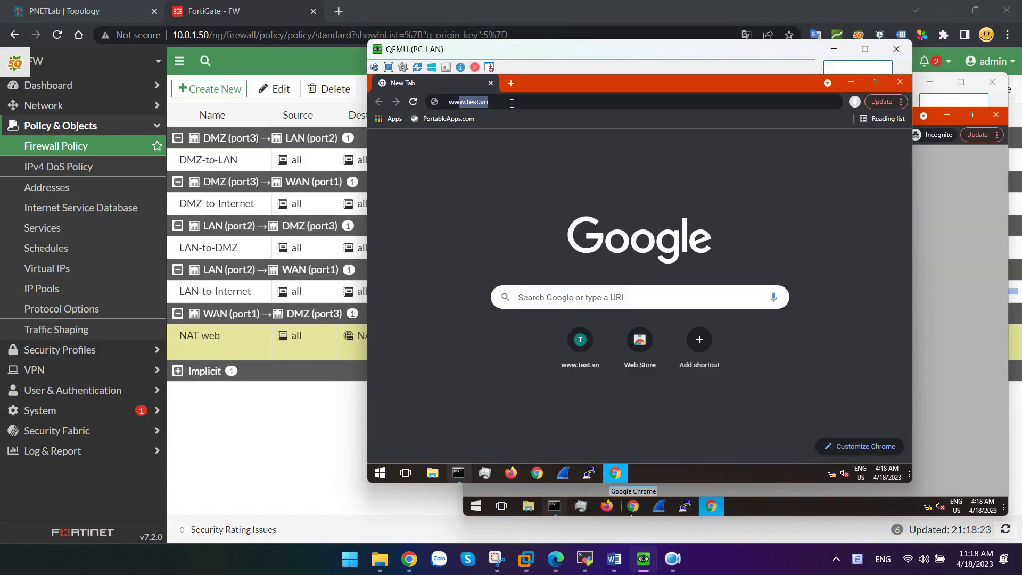
key("Return")
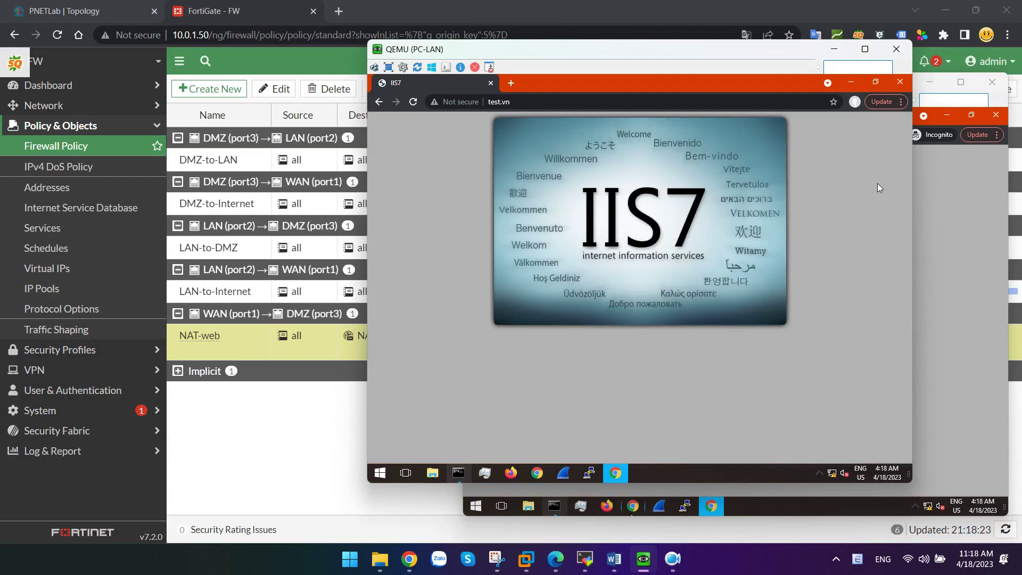
Return to the FortiGate web interface and delete the NAT-web firewall policy.
key("alt+Tab")
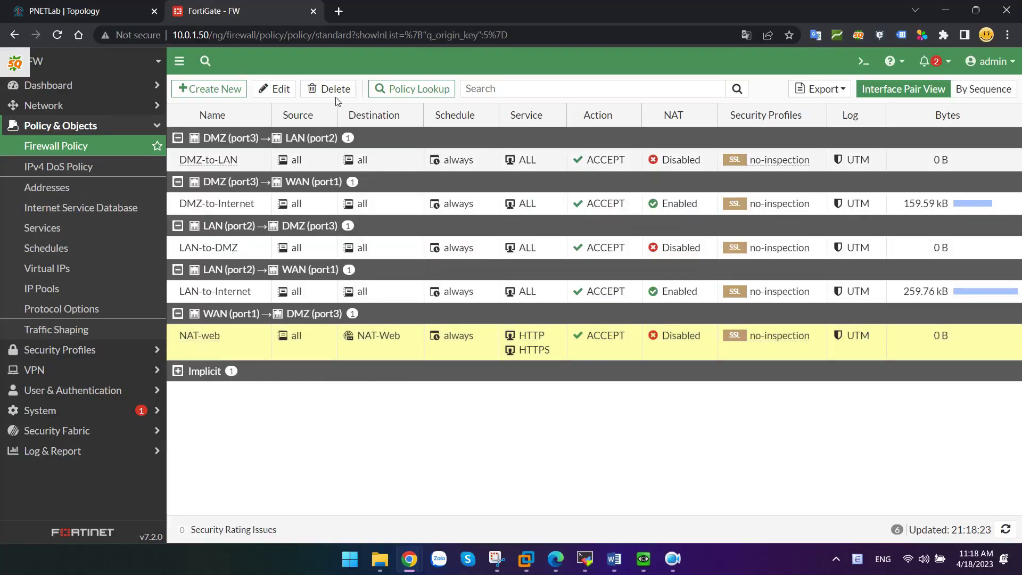
left_click(333, 89)
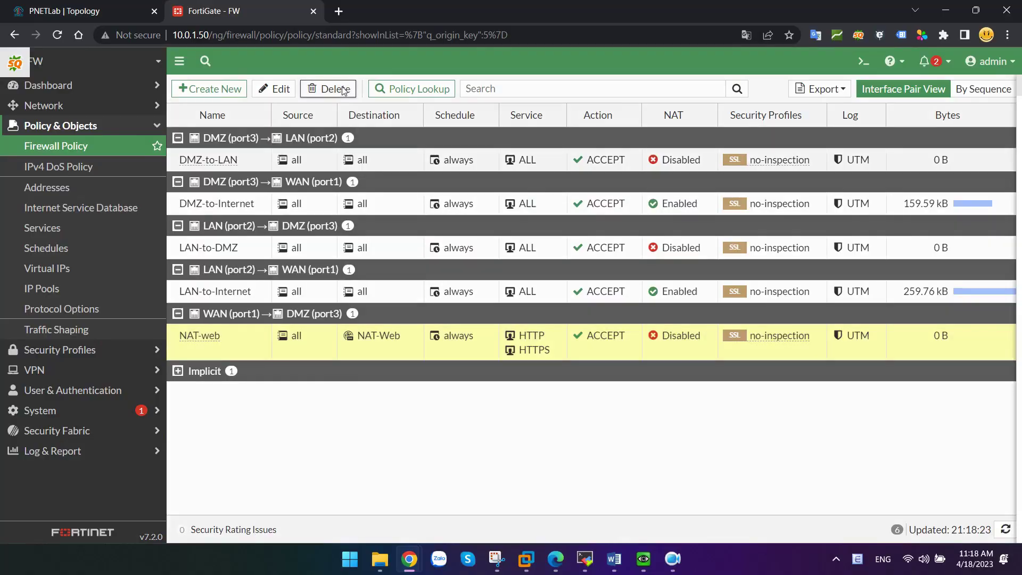
left_click(812, 530)
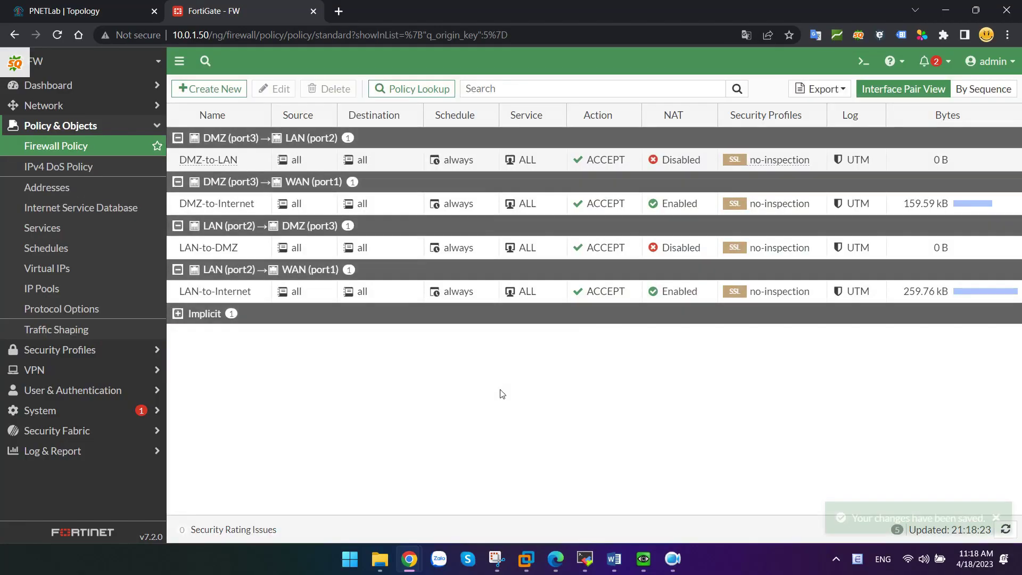
Delete the NAT-Web virtual IP that maps 100.0.0.101 to 192.168.0.100.
left_click(46, 268)
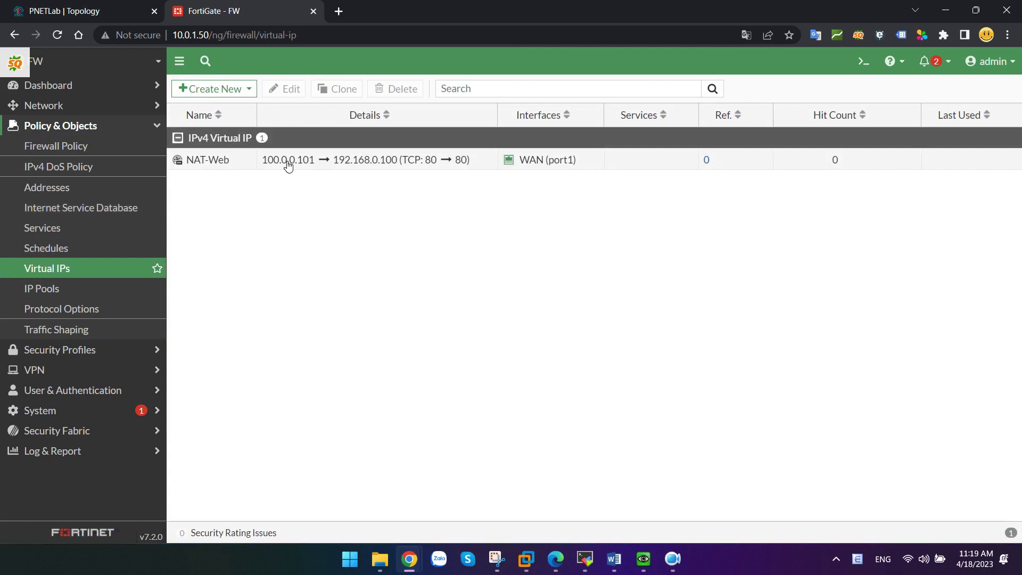
left_click(288, 166)
left_click(398, 88)
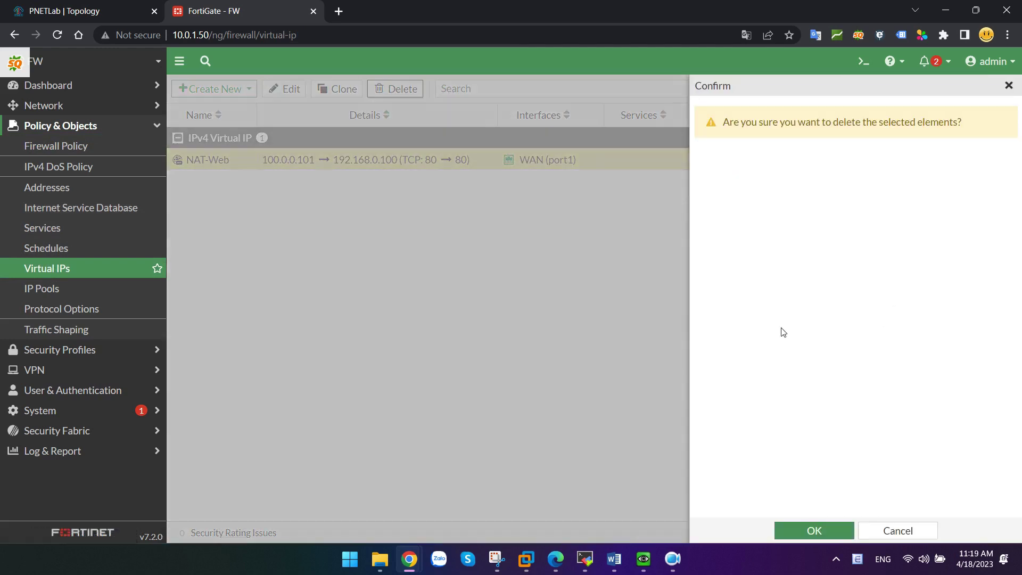
left_click(819, 530)
Start a new virtual IP and name it NAT-web.
left_click(223, 89)
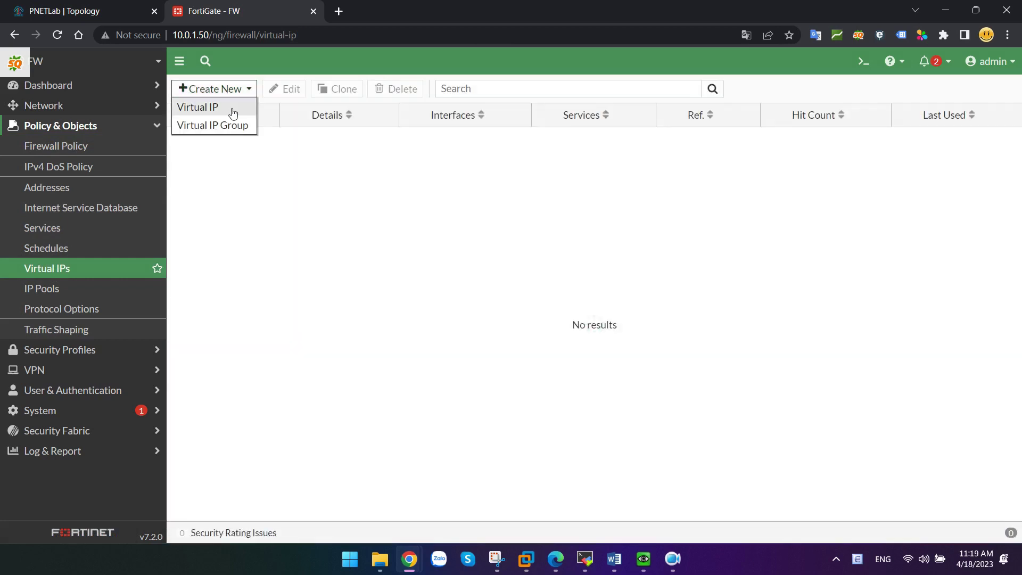
left_click(228, 107)
left_click(312, 137)
type("NAT-web")
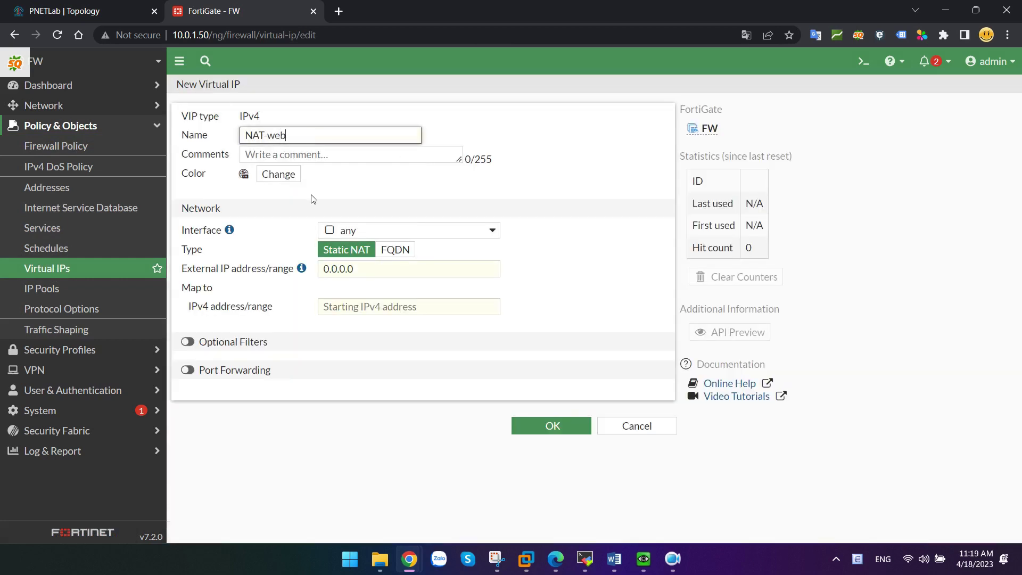
Keep the virtual IP's interface as any and map external address 100.0.0.101 to 192.168.0.100.
left_click(365, 230)
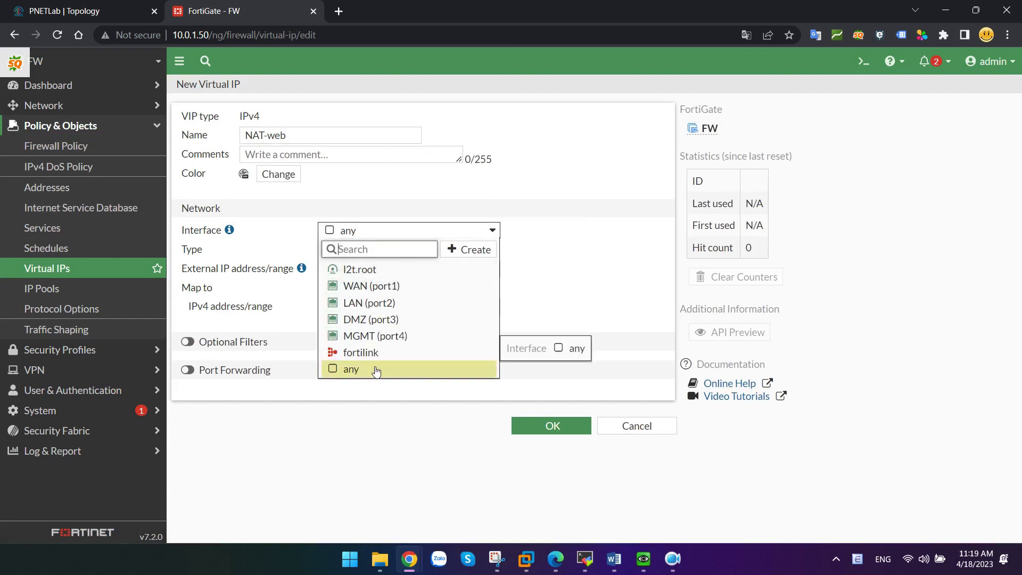
left_click(376, 370)
left_click(384, 271)
key("ctrl+a")
mouse_move(301, 269)
type("100.0.0.1")
key("Tab")
type("192")
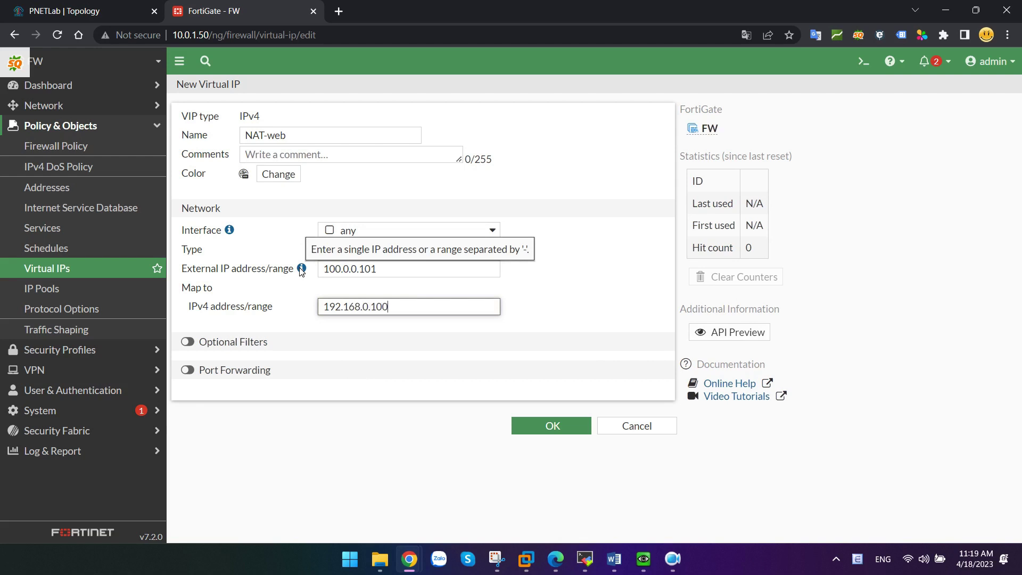
Enable port forwarding from external service port 80 to IPv4 port 80 and save the virtual IP.
left_click(188, 370)
left_click(324, 432)
type("80")
left_click(325, 450)
type("80")
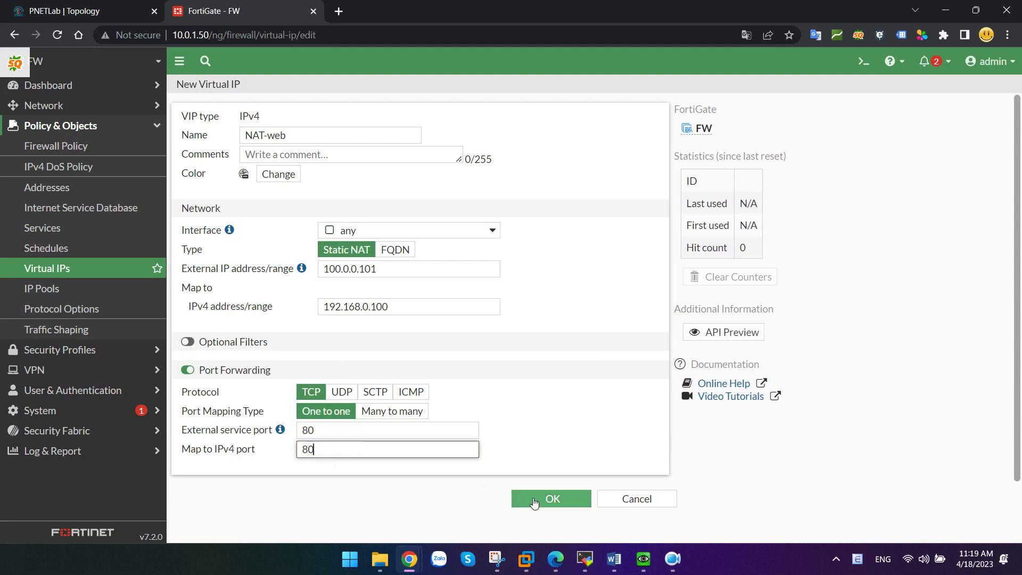
left_click(533, 503)
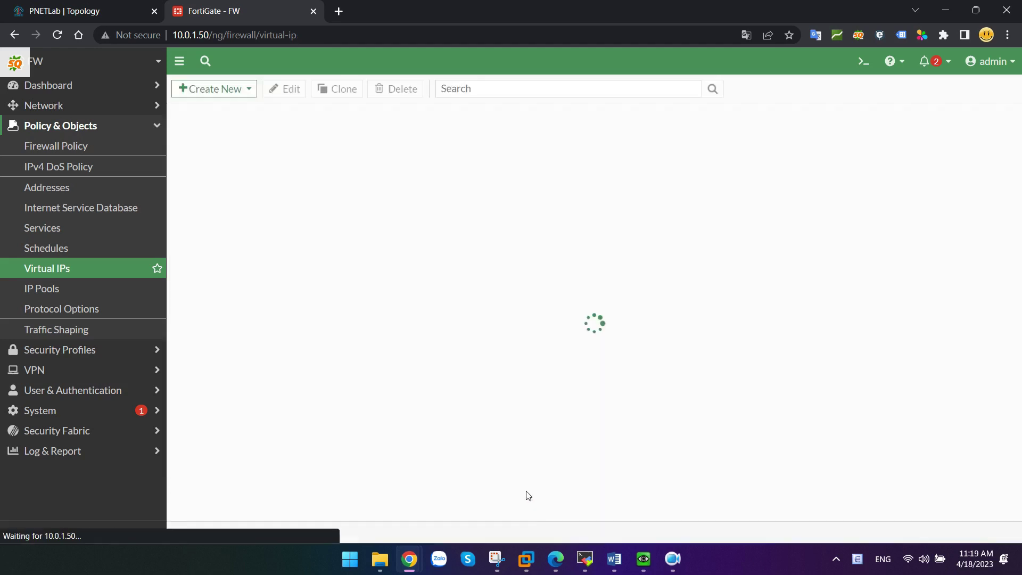
Create a new firewall policy named NAT-web from WAN (port1) to DMZ (port3).
left_click(61, 145)
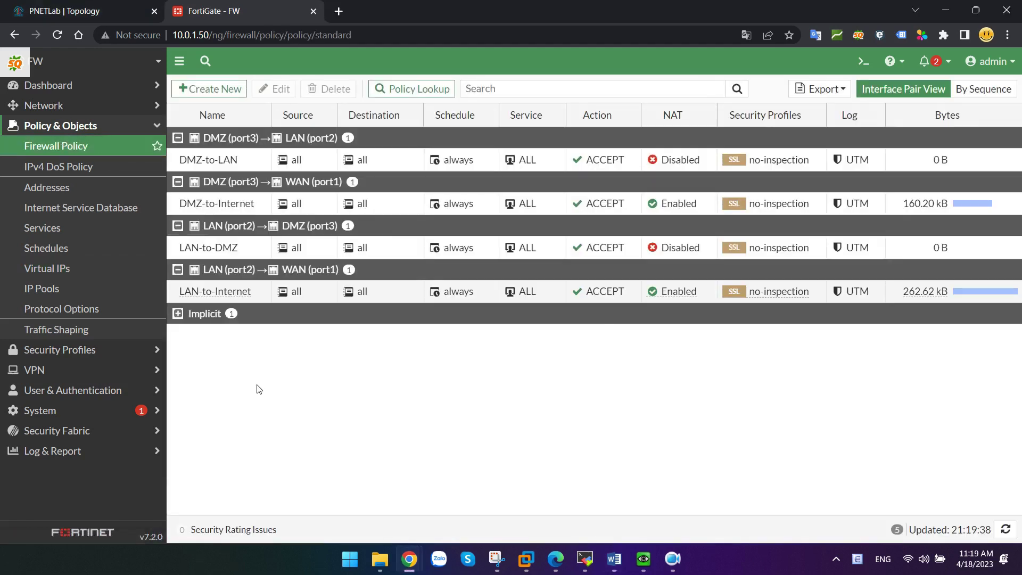
left_click(213, 89)
left_click(301, 127)
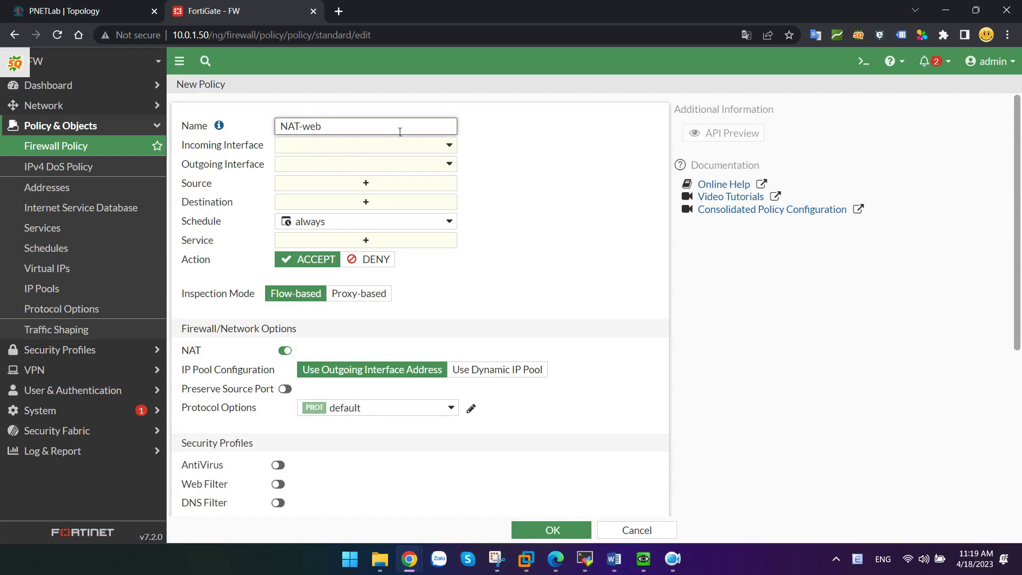
left_click(335, 148)
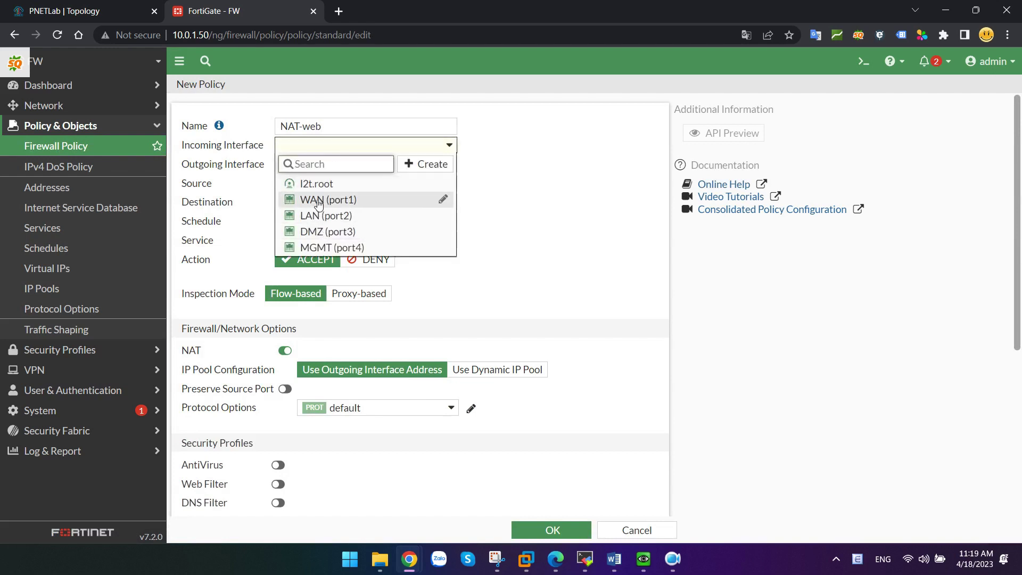
left_click(319, 205)
left_click(340, 166)
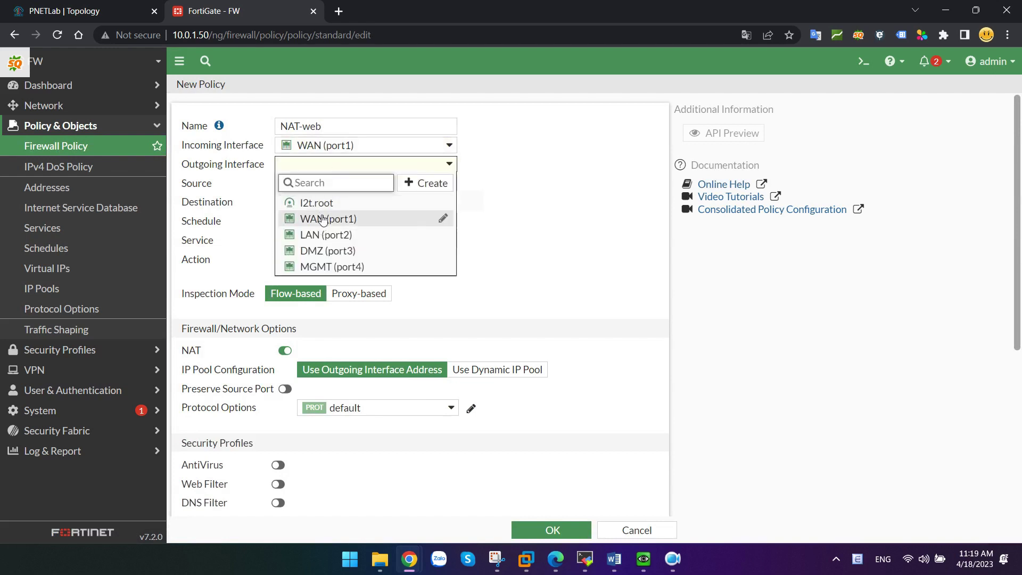
left_click(322, 251)
Set the policy's source to all and its destination to the NAT-web virtual IP.
left_click(326, 184)
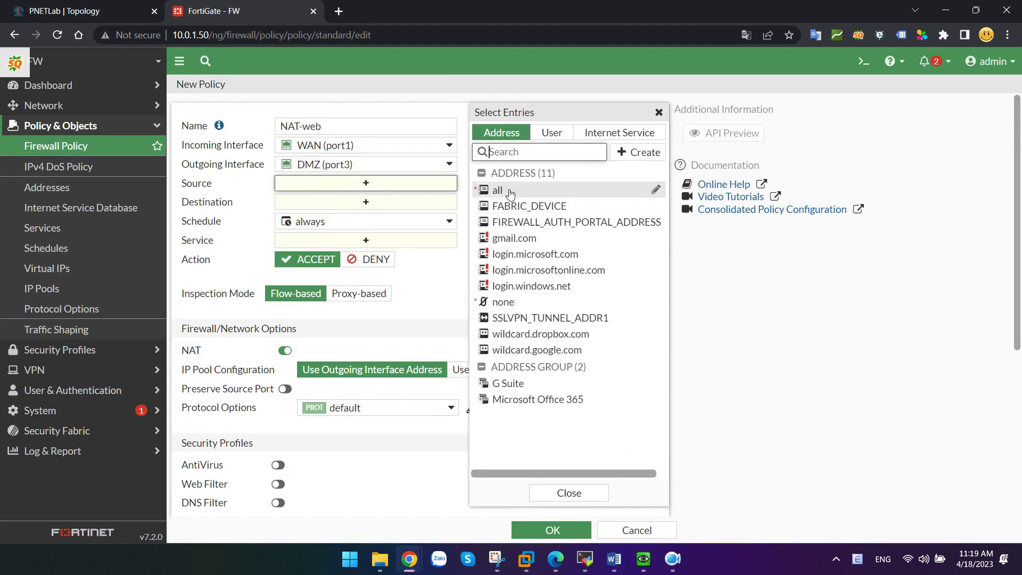
left_click(510, 191)
left_click(380, 216)
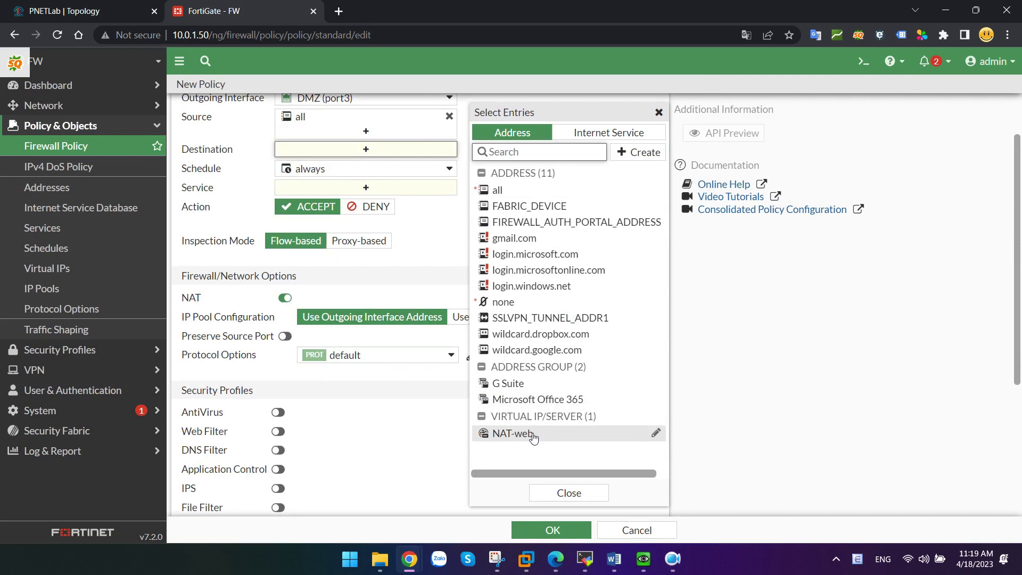
left_click(533, 434)
Add HTTP and HTTPS as the policy's services.
left_click(374, 271)
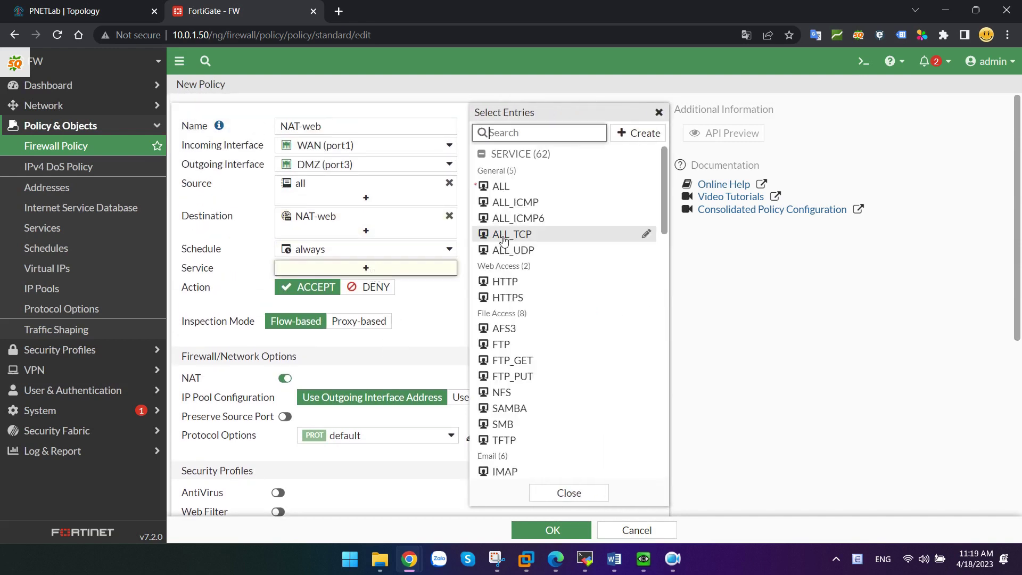
left_click(505, 281)
left_click(507, 297)
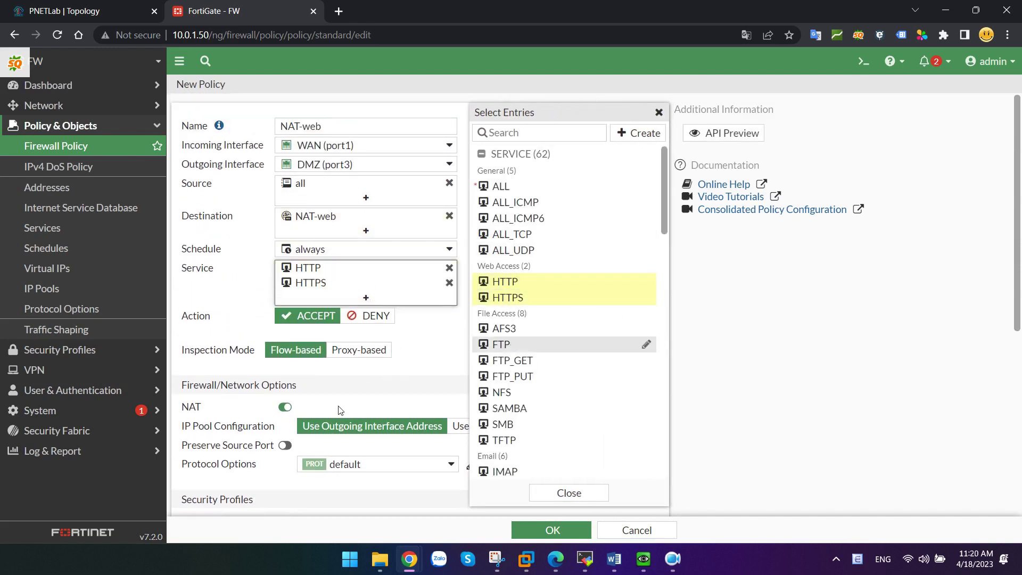
Disable NAT on the NAT-web policy and save it.
left_click(284, 407)
left_click(519, 530)
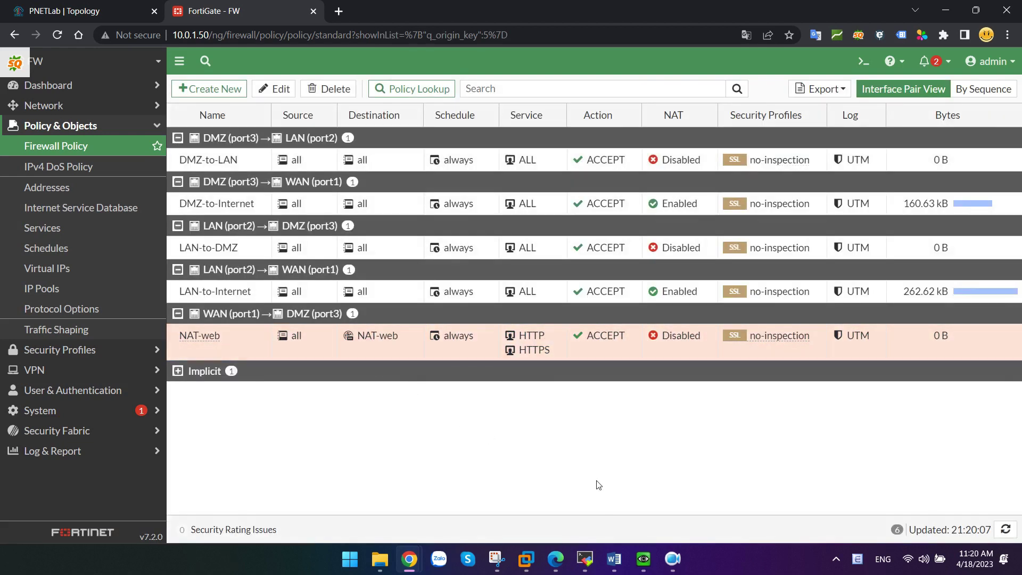
mouse_move(644, 559)
left_click(565, 448)
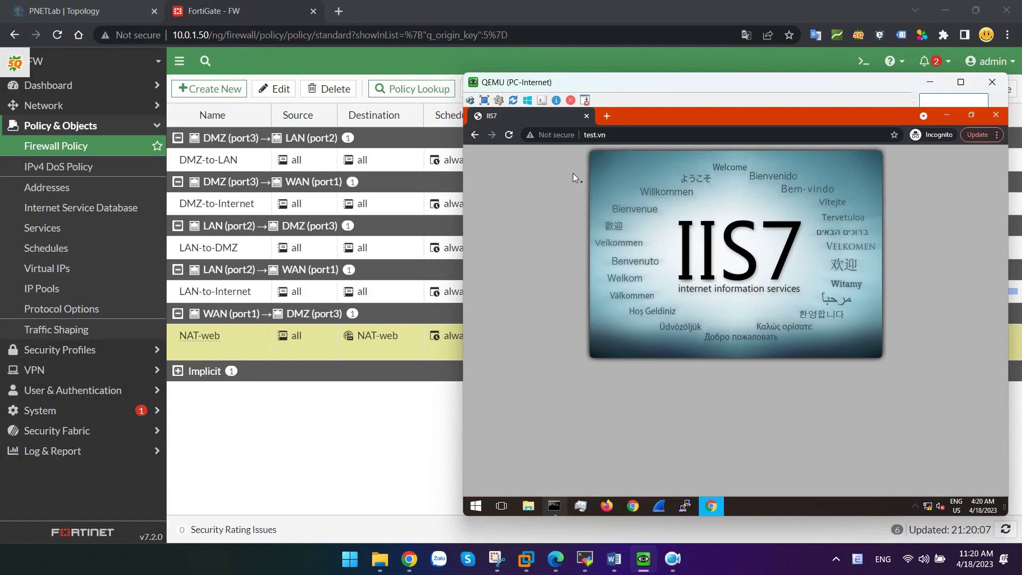
key("ctrl+shift+n")
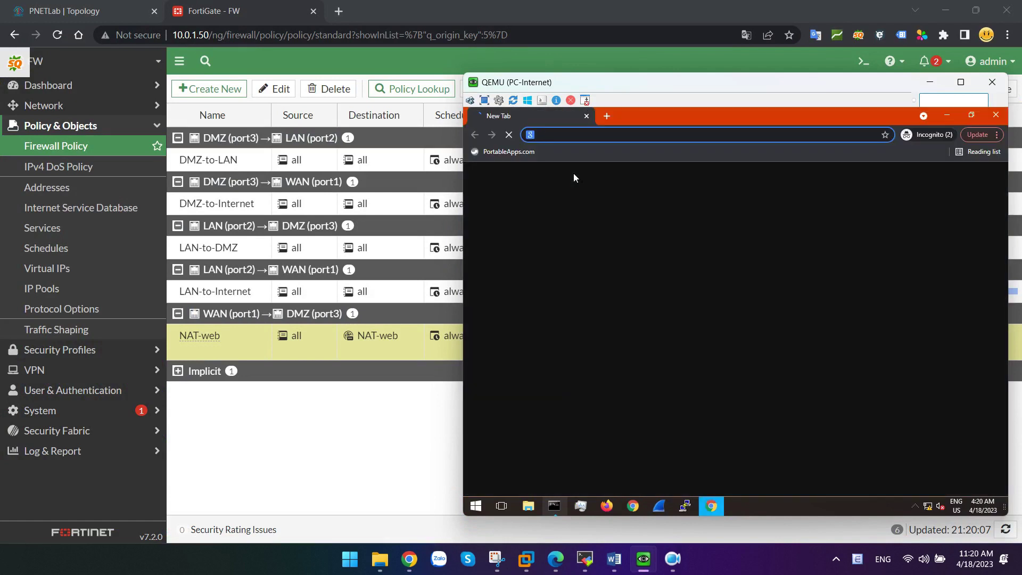
type("test.vn")
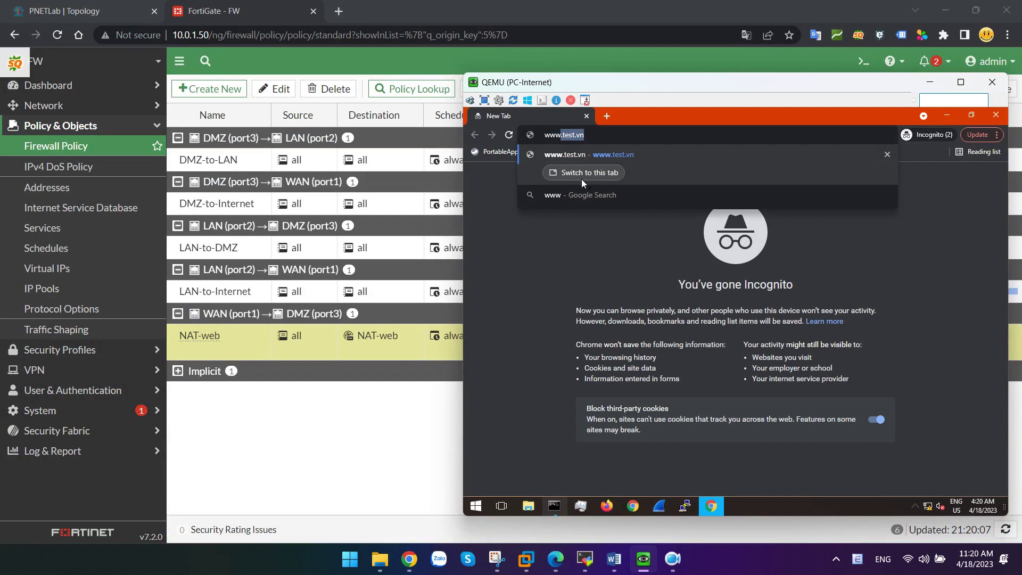
key("Return")
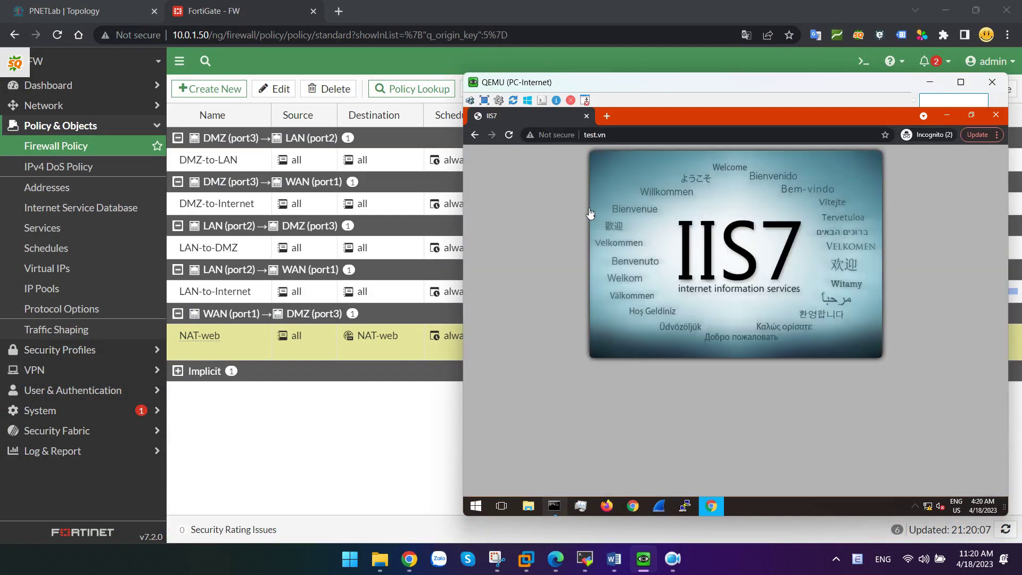
mouse_move(643, 558)
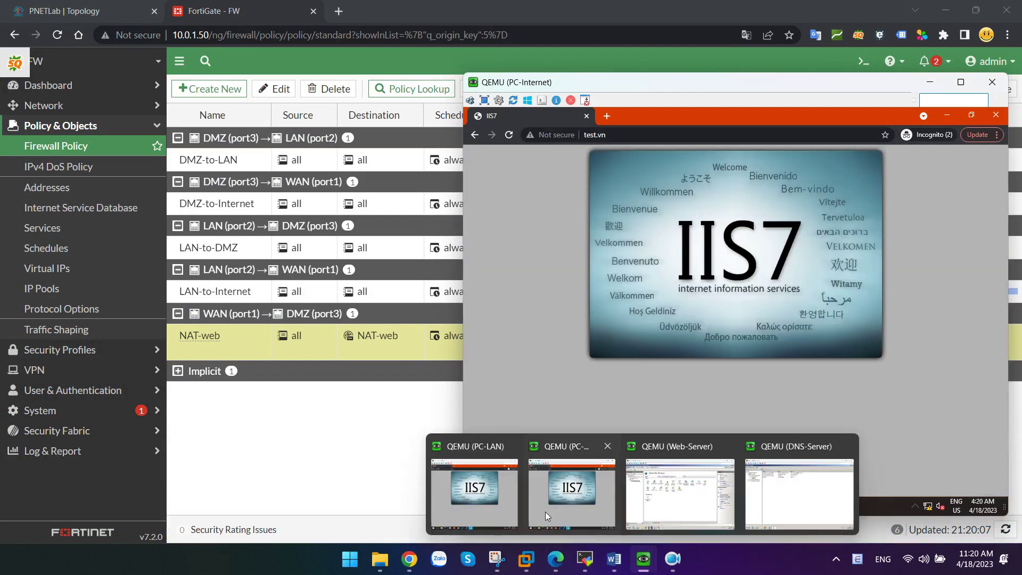
left_click(476, 492)
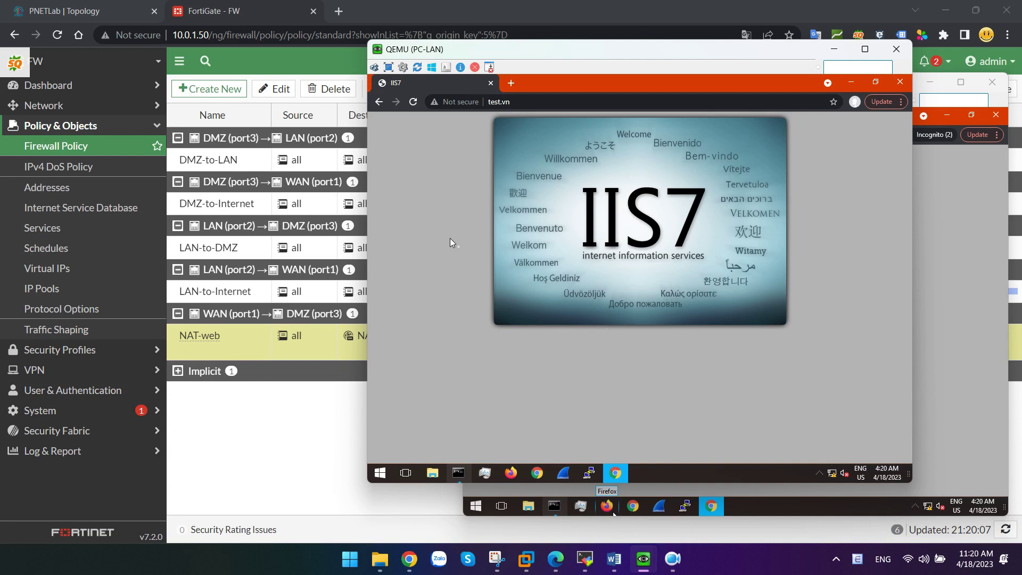
key("ctrl+shift+n")
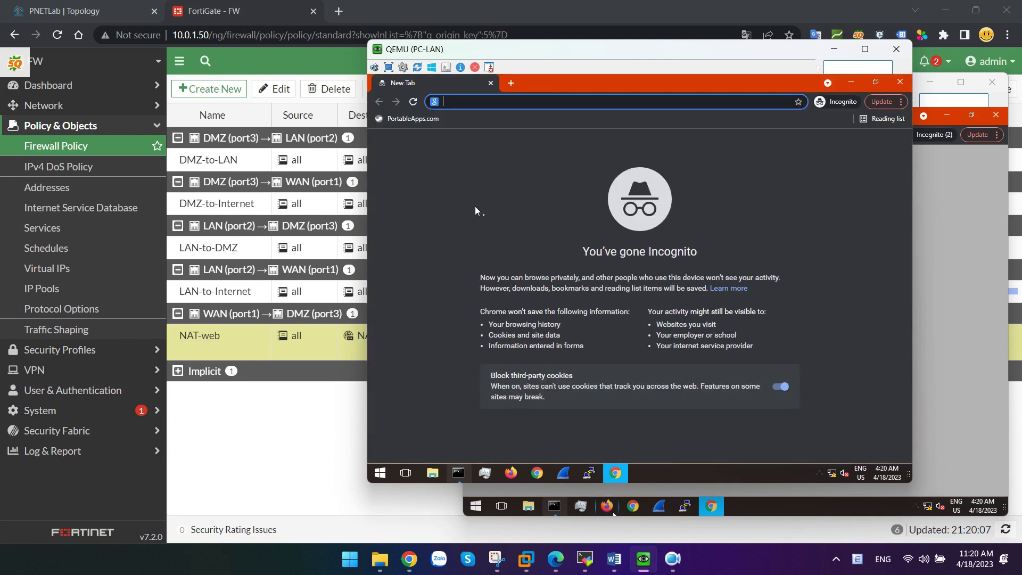
type("www")
key("Return")
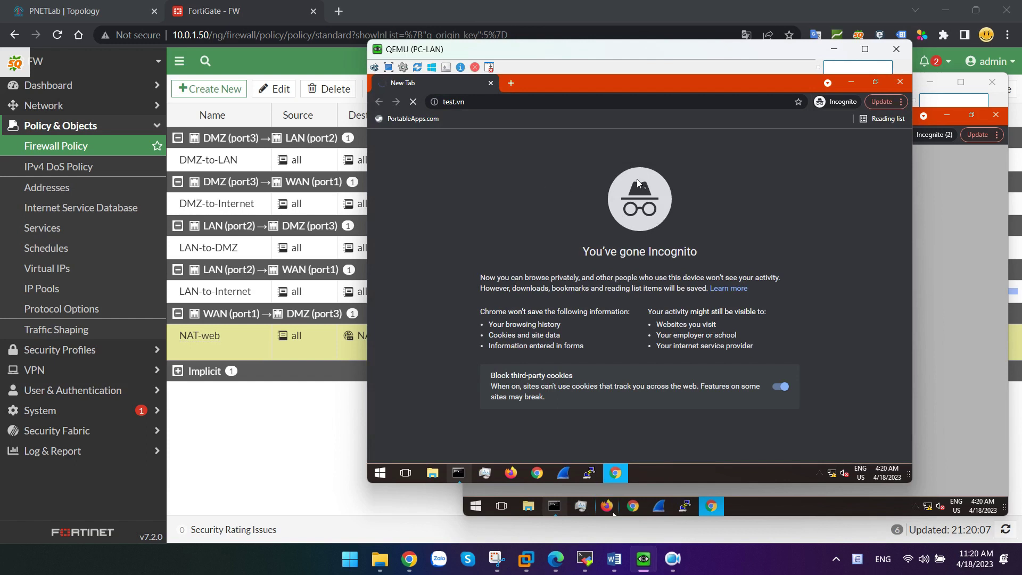
triple_click(620, 249)
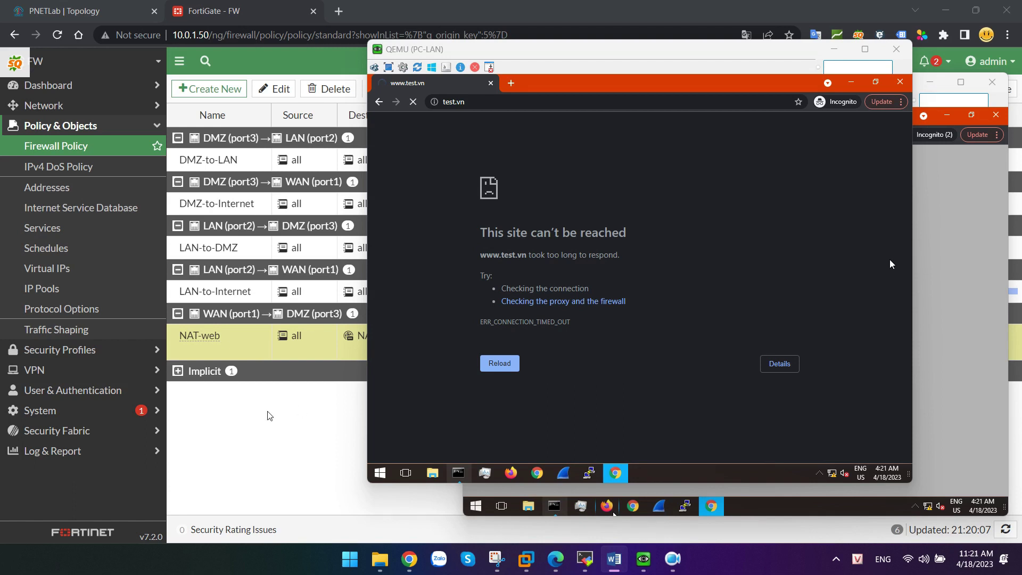
Back in FortiGate, create a new firewall policy named NAT-LAN-DMZ from LAN (port2) to DMZ (port3).
left_click(227, 419)
left_click(212, 90)
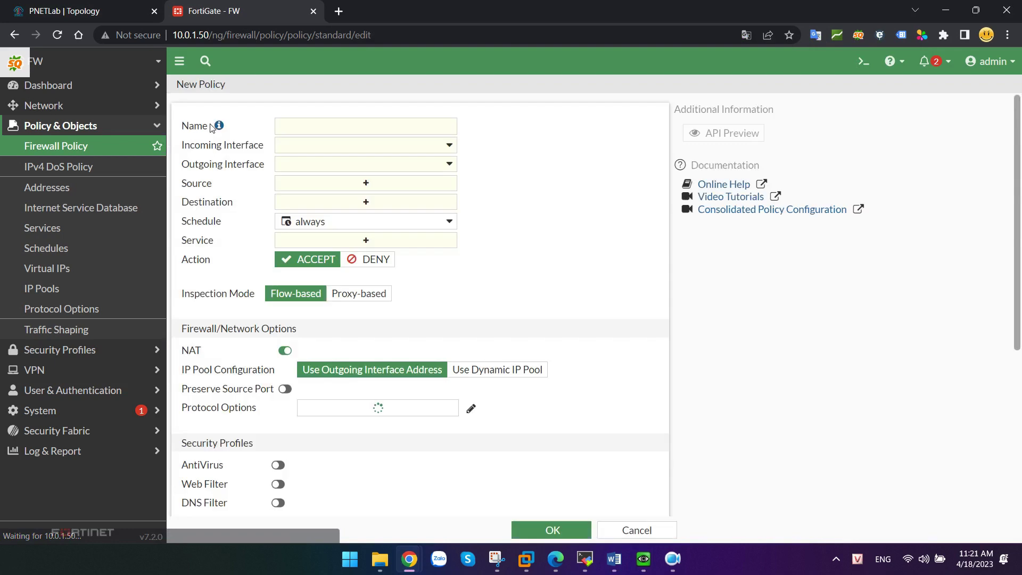
left_click(316, 132)
type("NA")
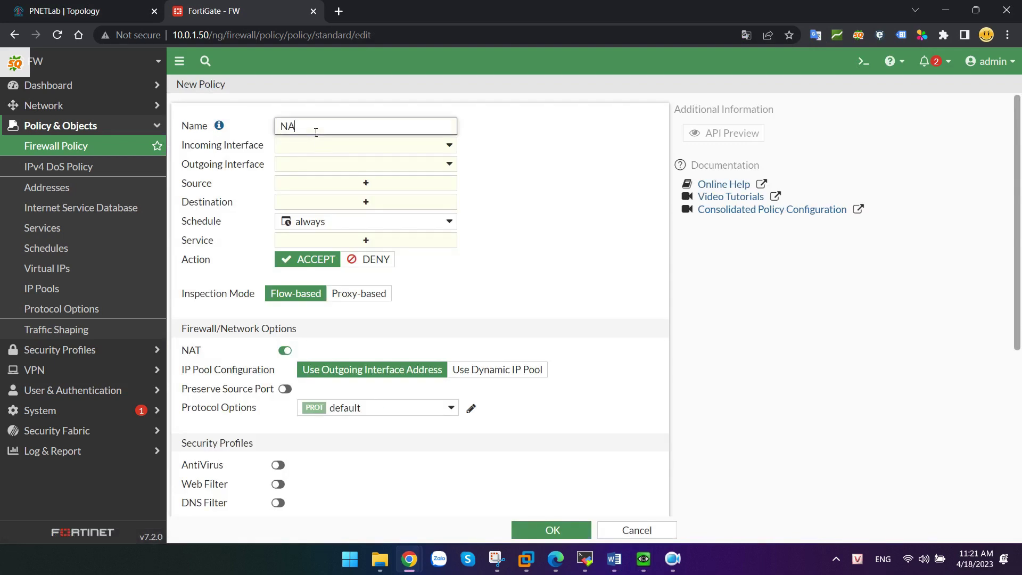
type("T-LAN-DMS")
left_click(305, 148)
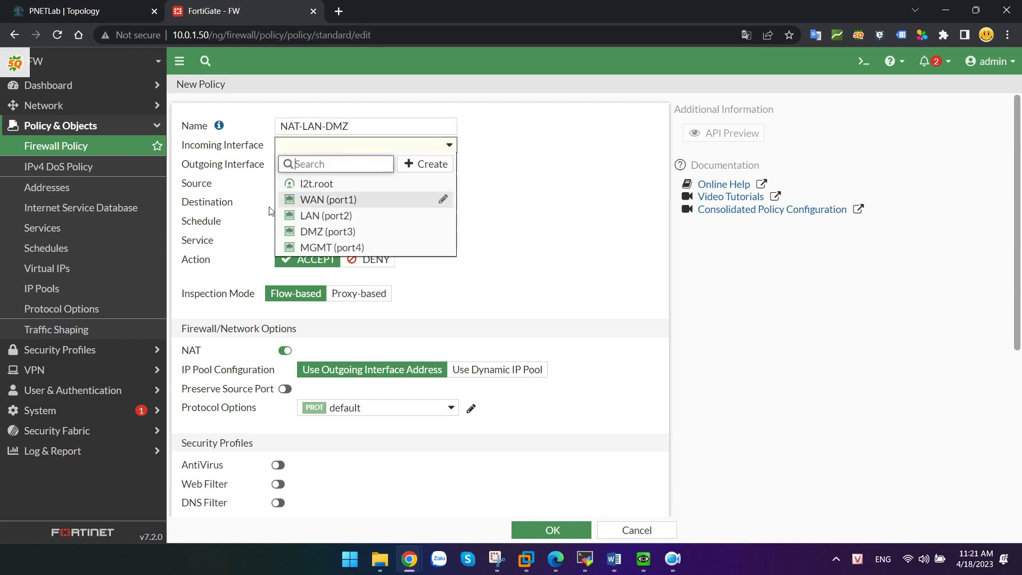
left_click(324, 216)
left_click(360, 169)
left_click(322, 251)
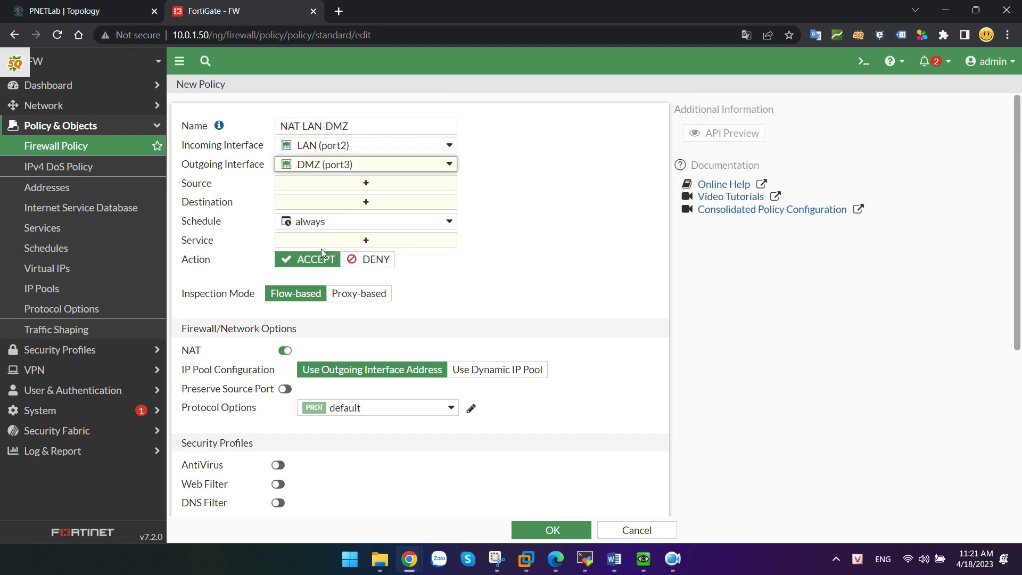
Set the NAT-LAN-DMZ policy's source to all and its destination to the NAT-web virtual IP.
mouse_move(377, 228)
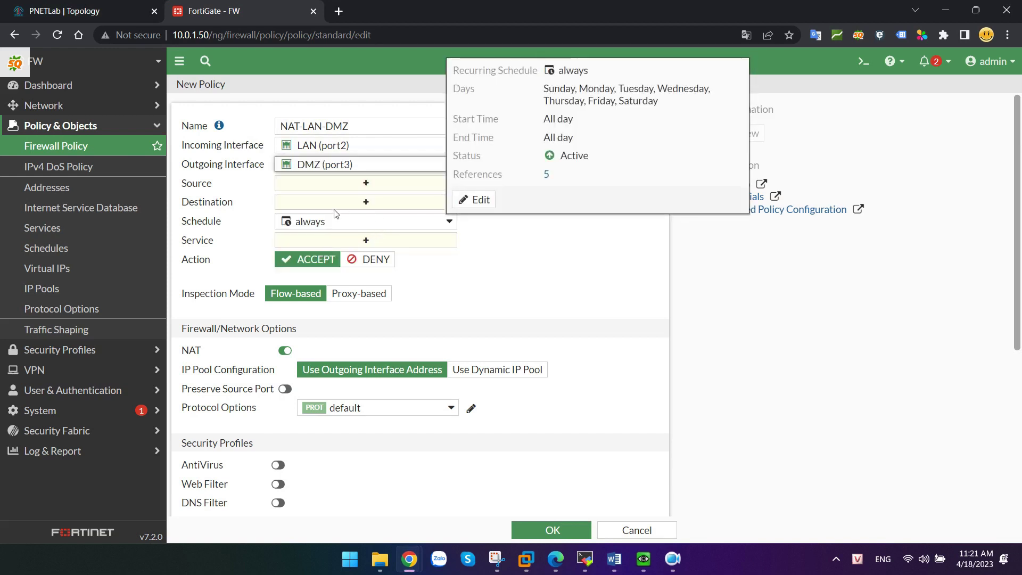
left_click(324, 186)
left_click(497, 192)
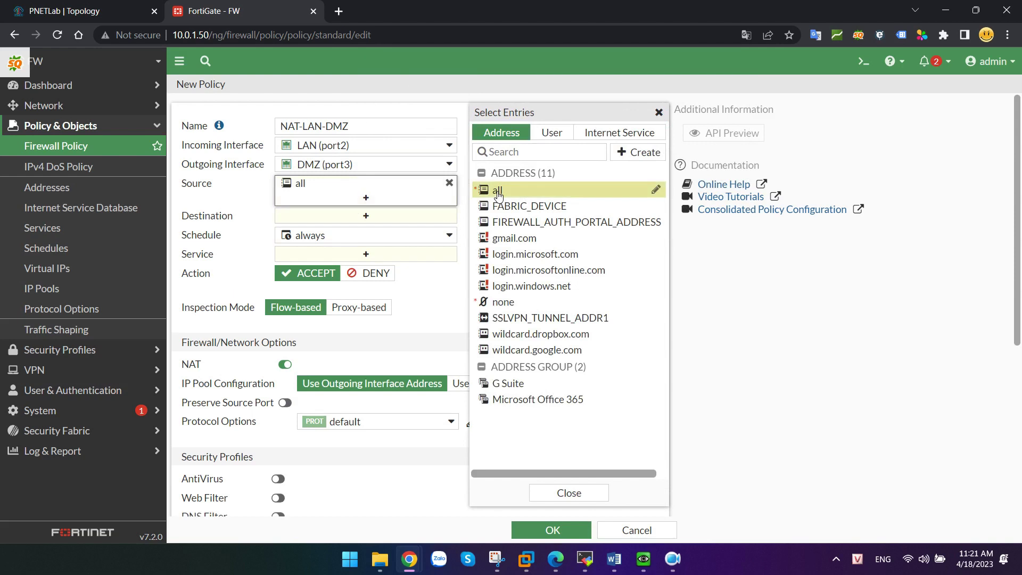
left_click(323, 215)
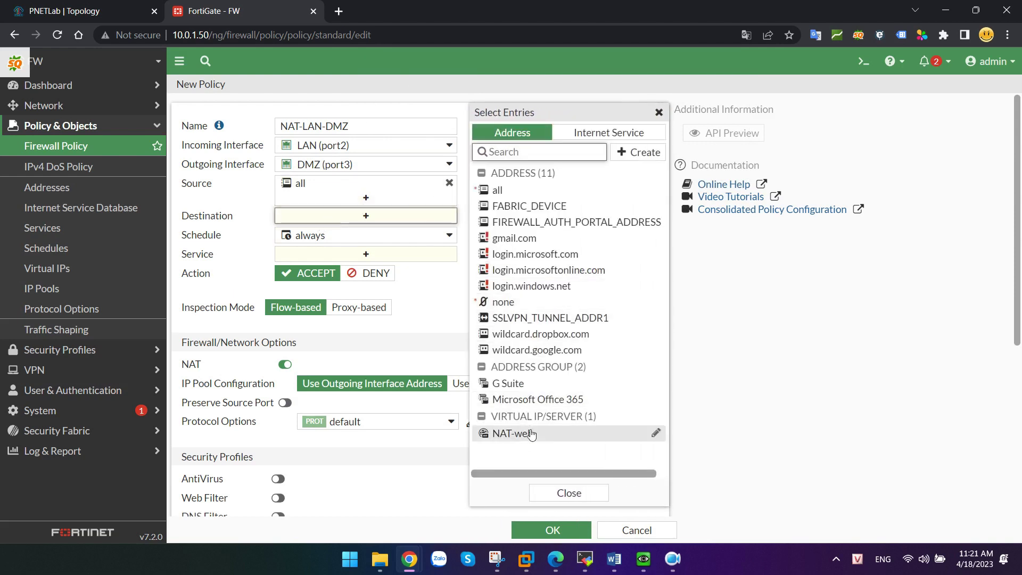
left_click(528, 432)
Add HTTP and HTTPS as the policy's services, disable NAT and save the policy.
left_click(360, 268)
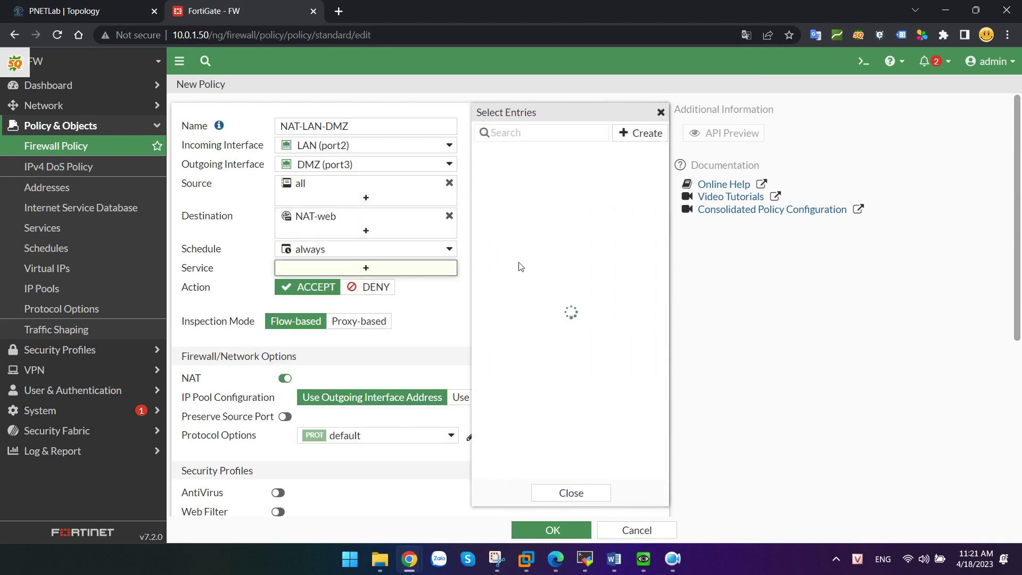
left_click(510, 281)
left_click(510, 297)
left_click(236, 287)
left_click(285, 406)
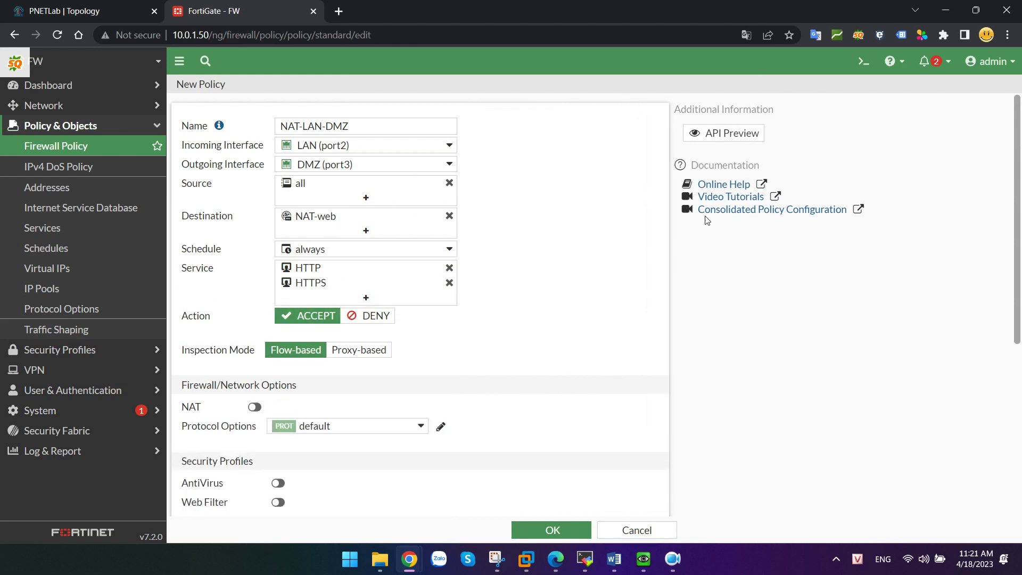
left_click(552, 529)
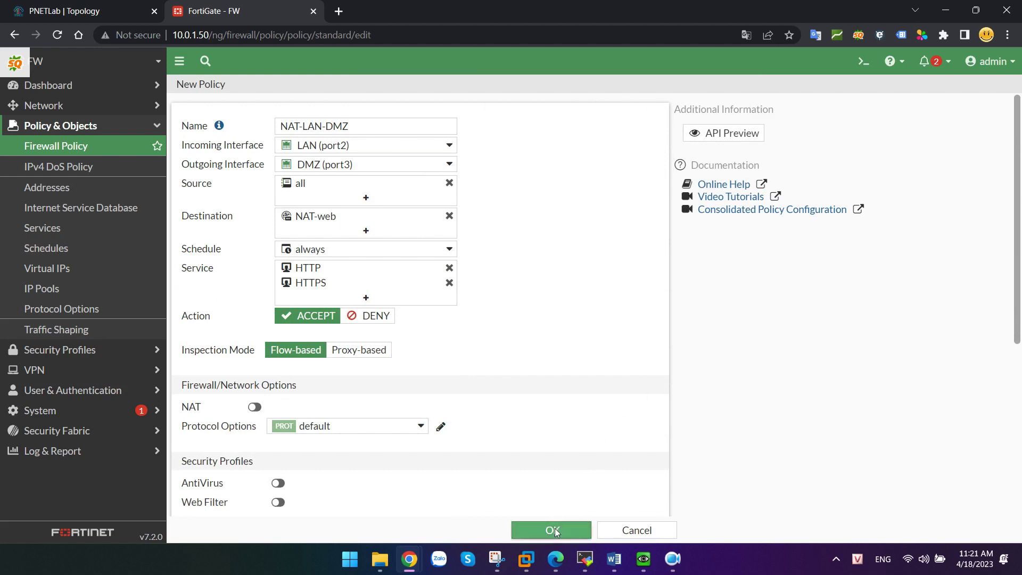
Move the NAT-LAN-DMZ policy above LAN-to-DMZ in the LAN-to-DMZ interface pair.
left_click_drag(230, 292, 186, 261)
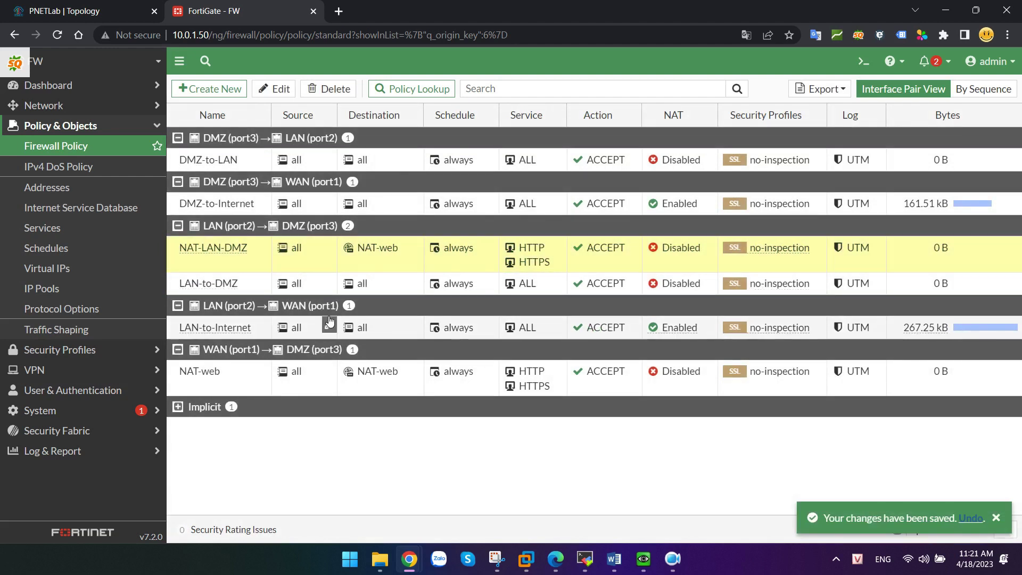
left_click(614, 559)
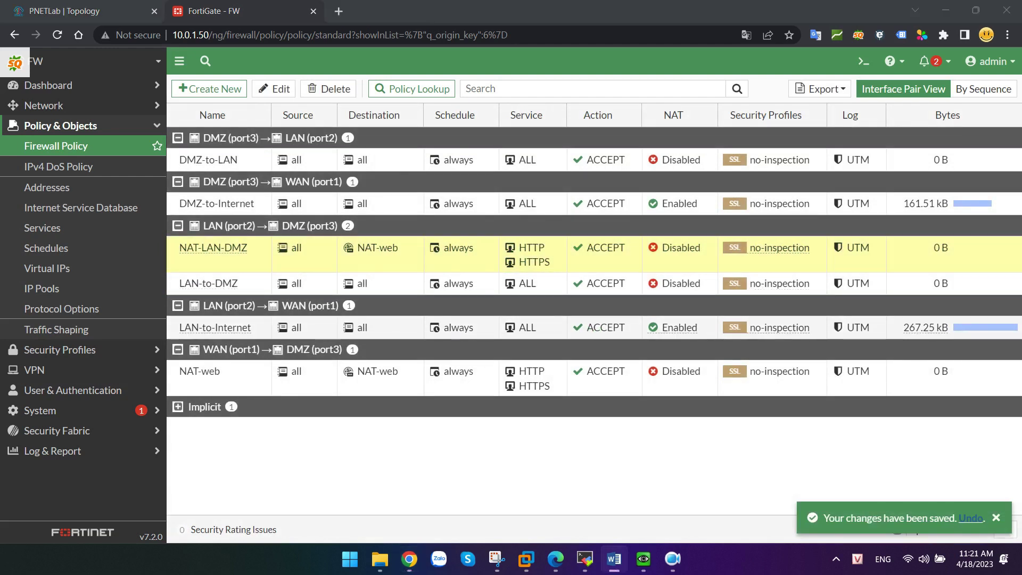
mouse_move(643, 559)
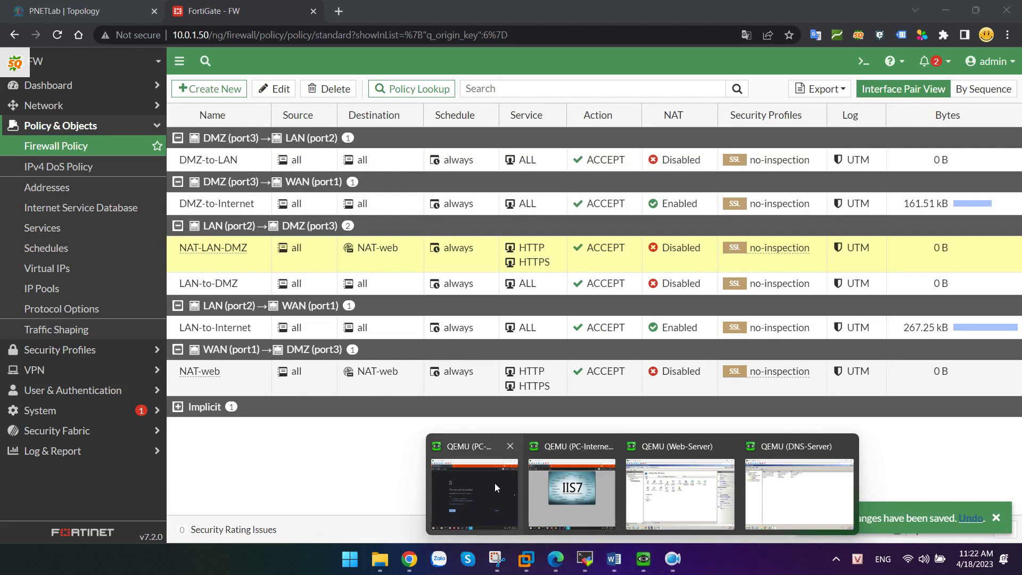
left_click(493, 483)
key("ctrl+shift+n")
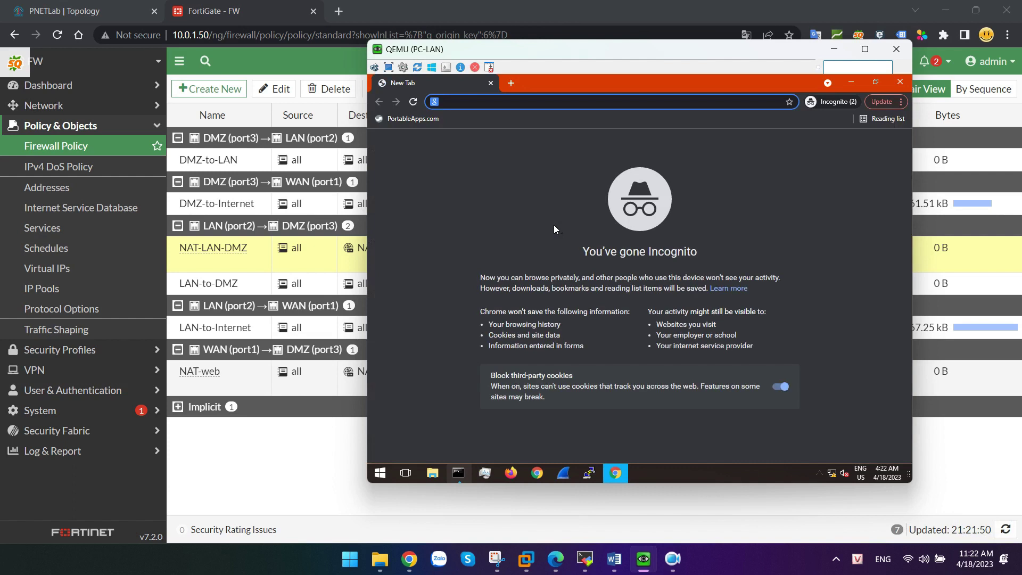
type("www.test.vn")
key("Return")
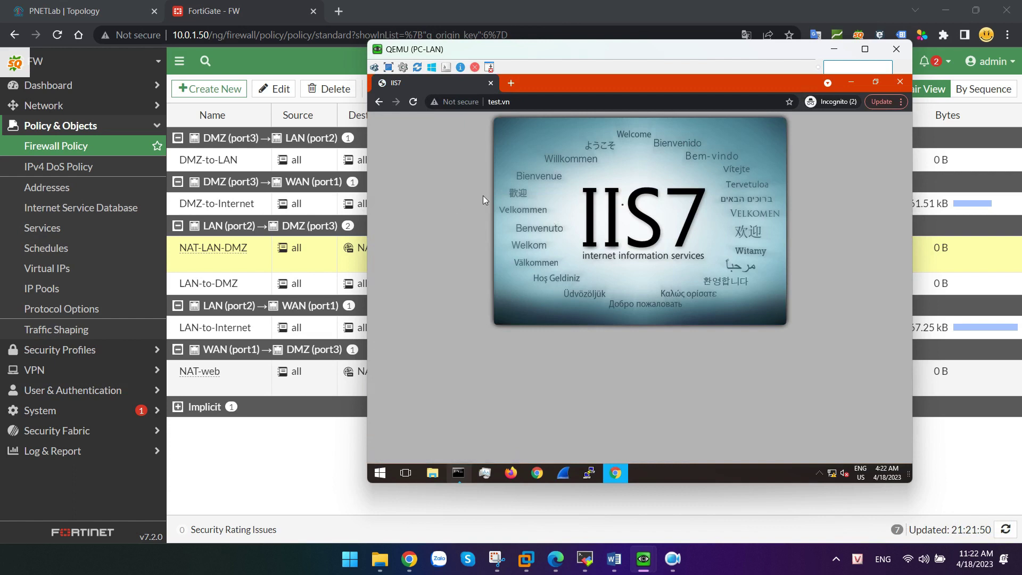
Retest test.vn from the PC-Internet machine in a new incognito window.
mouse_move(643, 559)
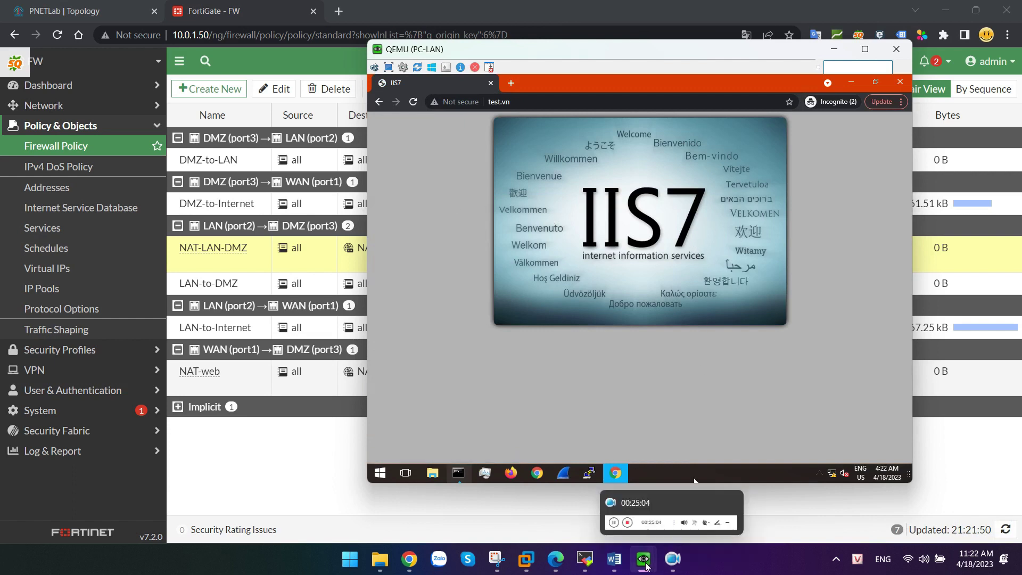
left_click(614, 513)
key("ctrl+shift+n")
type("test.vn")
key("Return")
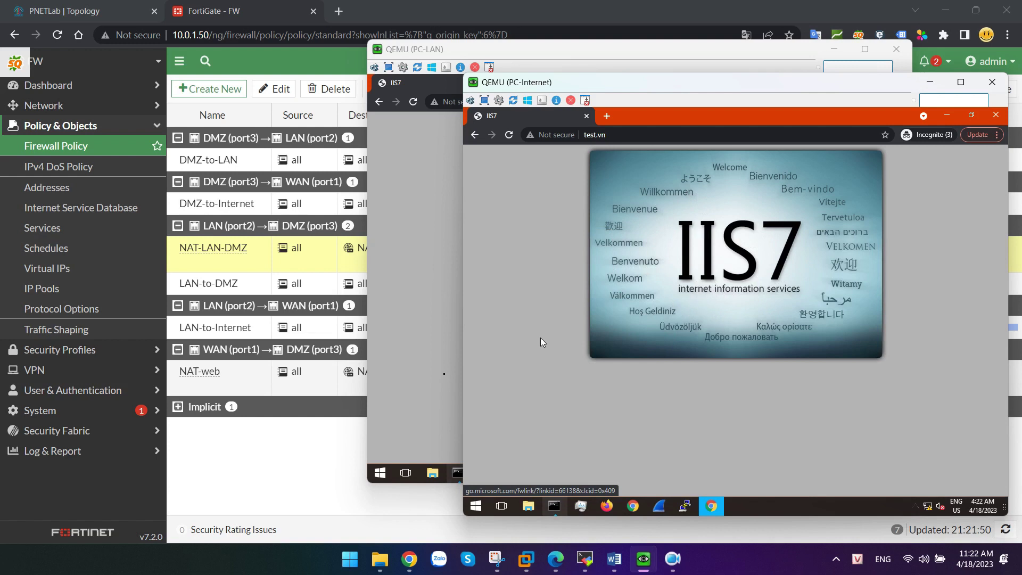
Return to the FortiGate policy list, then open the NAT-web virtual IP to review its interface and port-forwarding settings.
left_click(308, 438)
left_click(327, 368)
left_click(247, 262)
left_click(243, 375)
left_click(247, 265)
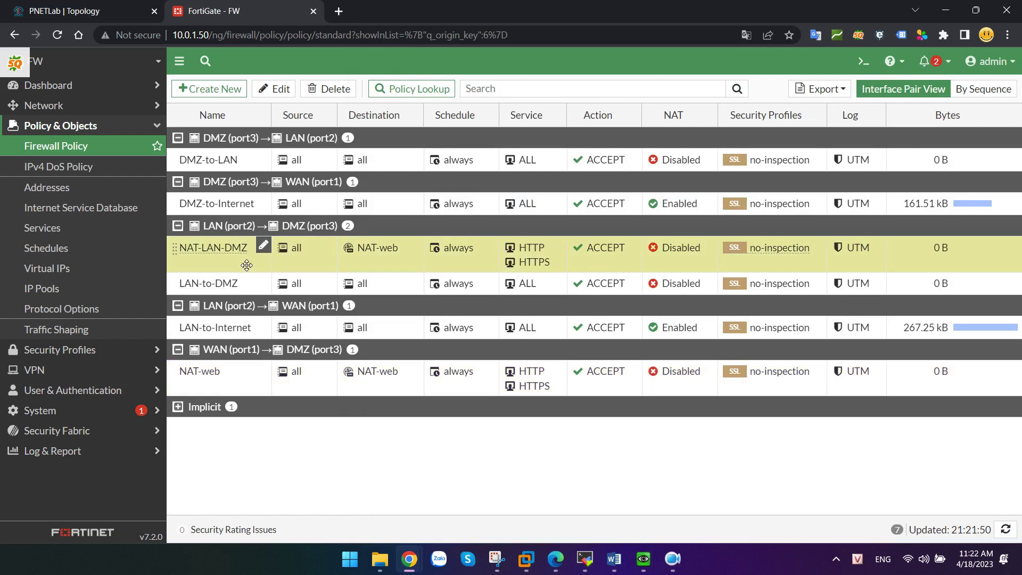
left_click(46, 268)
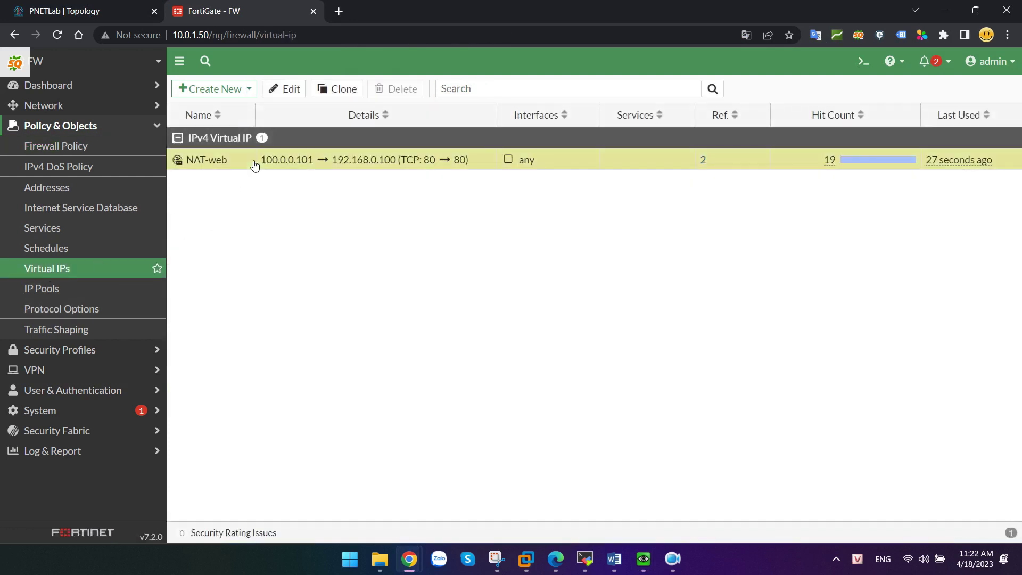
double_click(255, 161)
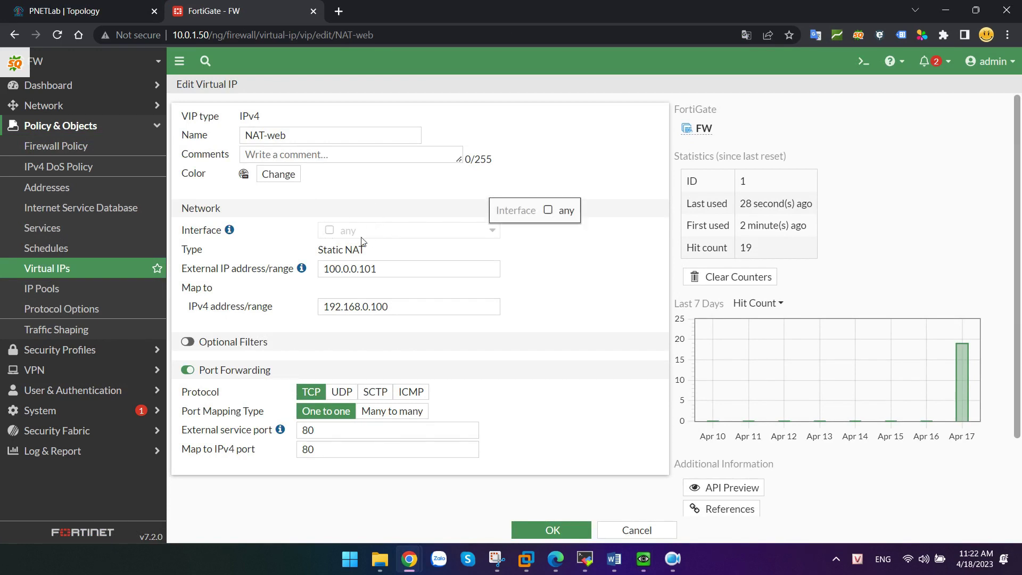